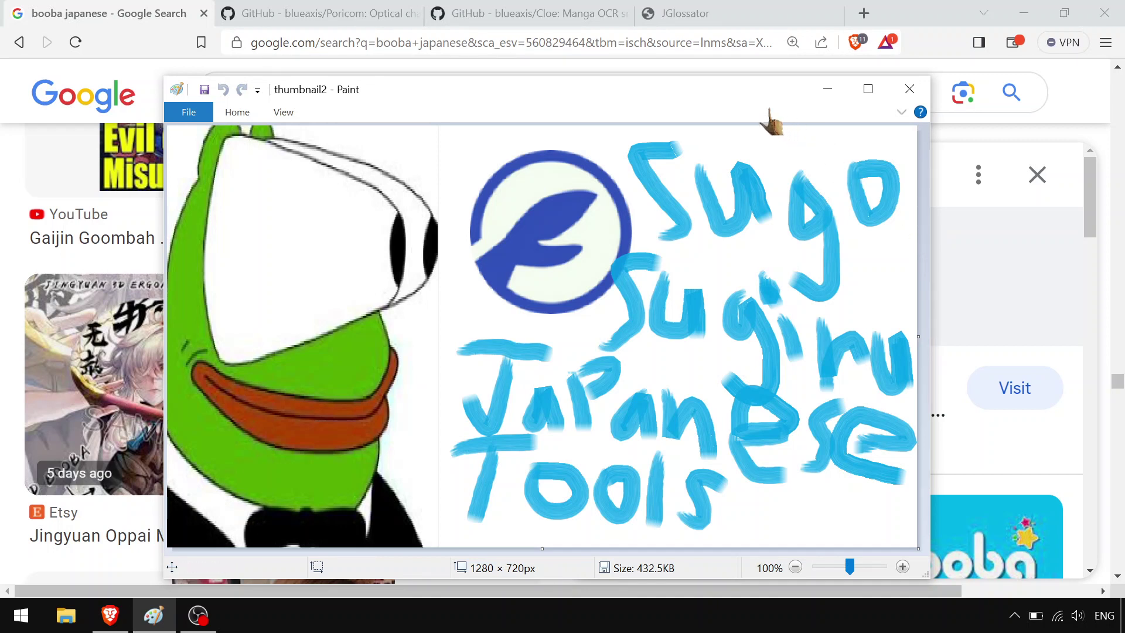
Nudge the Paint image window aside and put it away to reveal the Google Images results.
left_click_drag(723, 83, 732, 78)
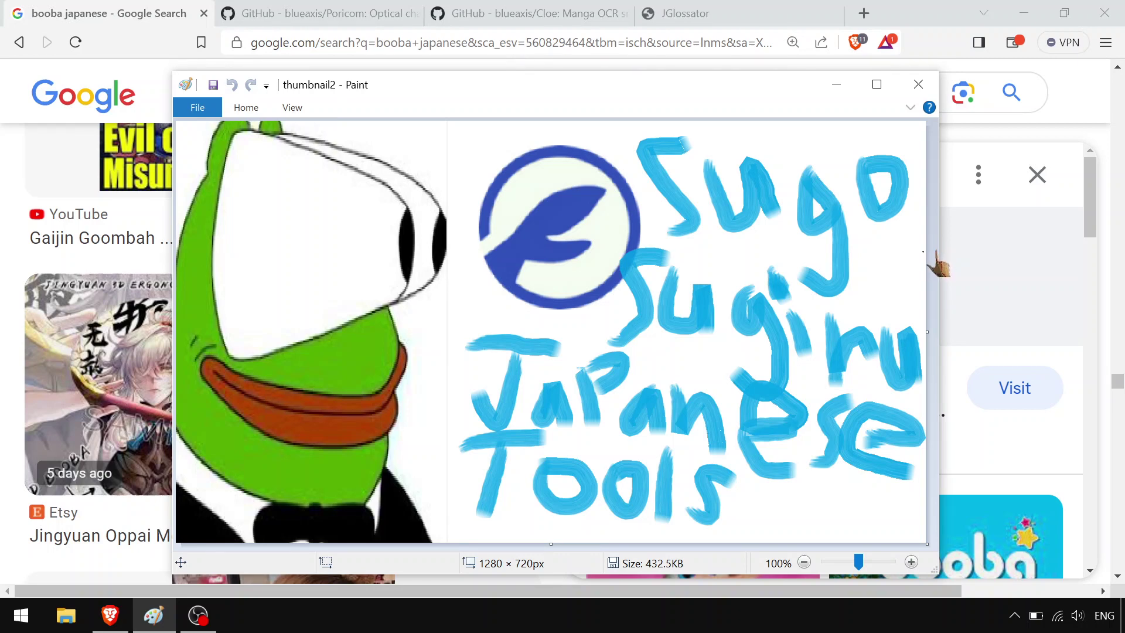
left_click(1114, 386)
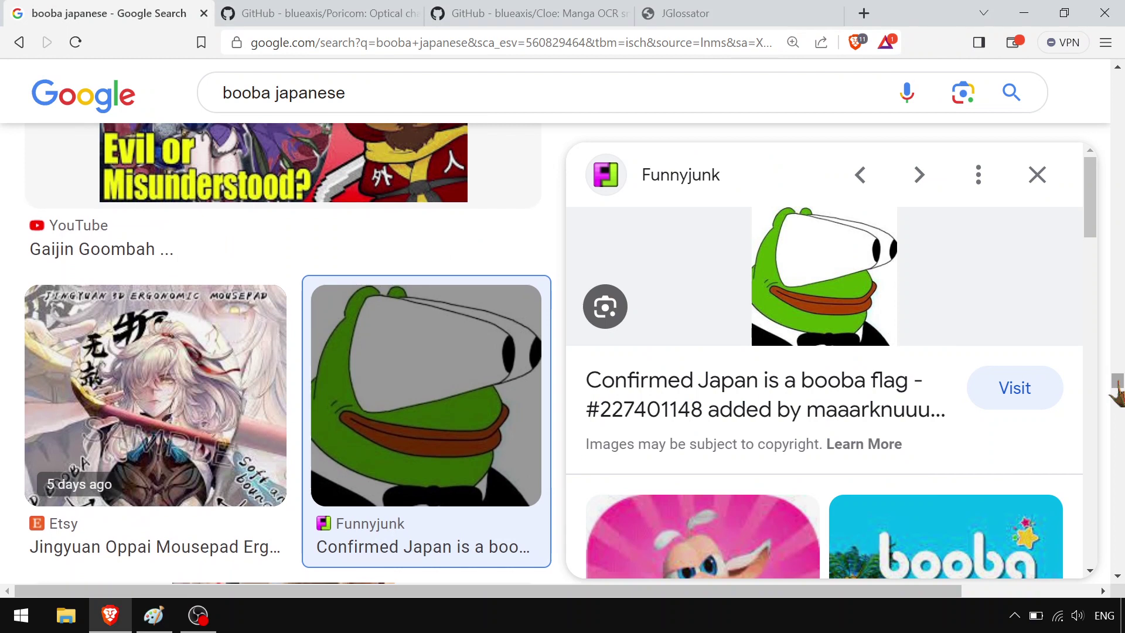
Open Poricom's full releases list and review the v1.2.0 release assets.
left_click(359, 18)
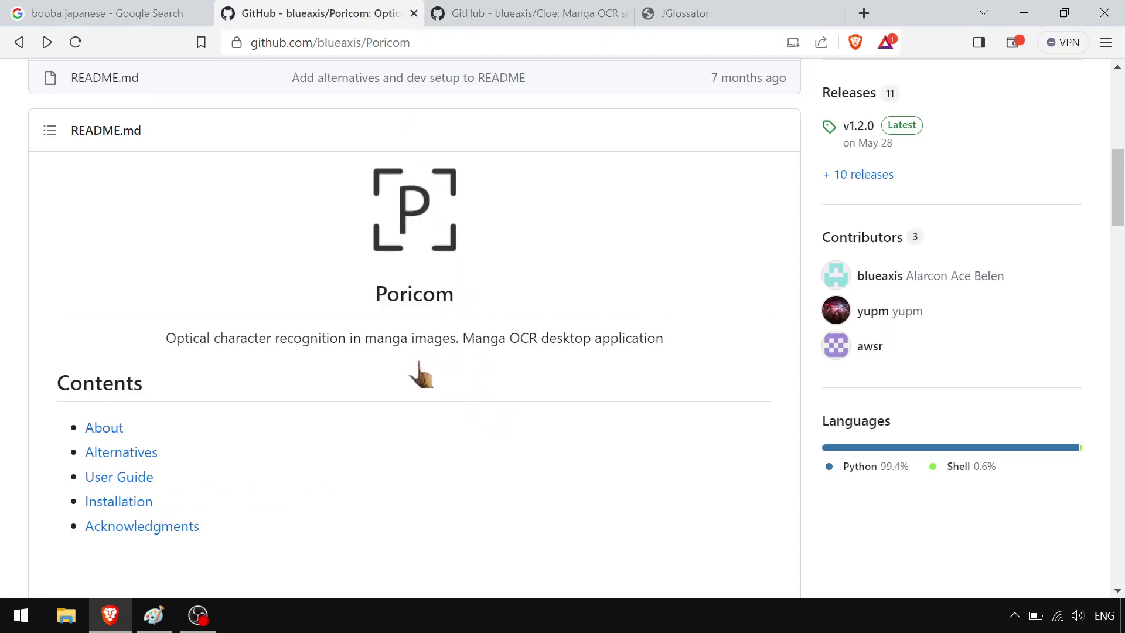
left_click(883, 179)
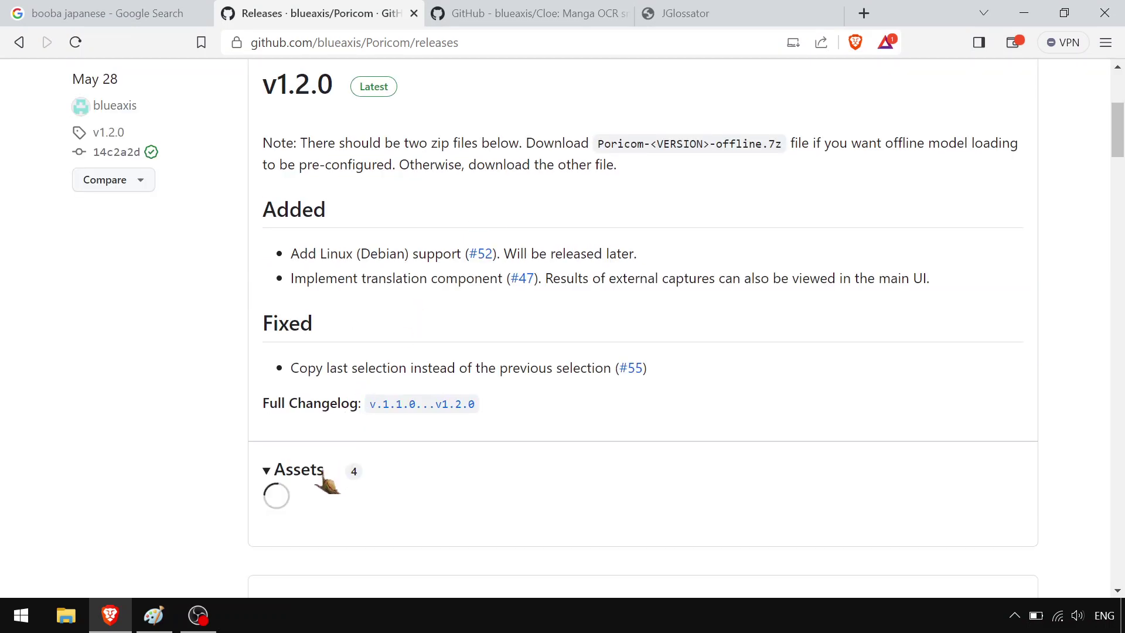
left_click(322, 474)
left_click(324, 474)
scroll(405, 464, "down", 5)
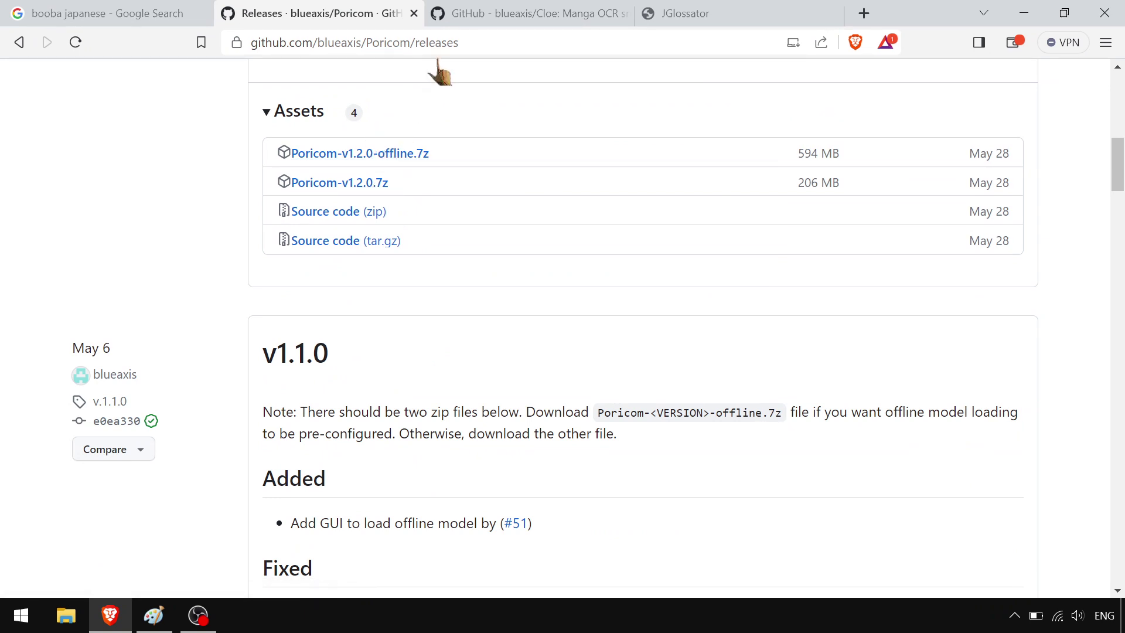
Open Cloe's releases list and scroll to the v2.0.0 assets, including Cloe-v2.0.0.7z.
left_click(482, 22)
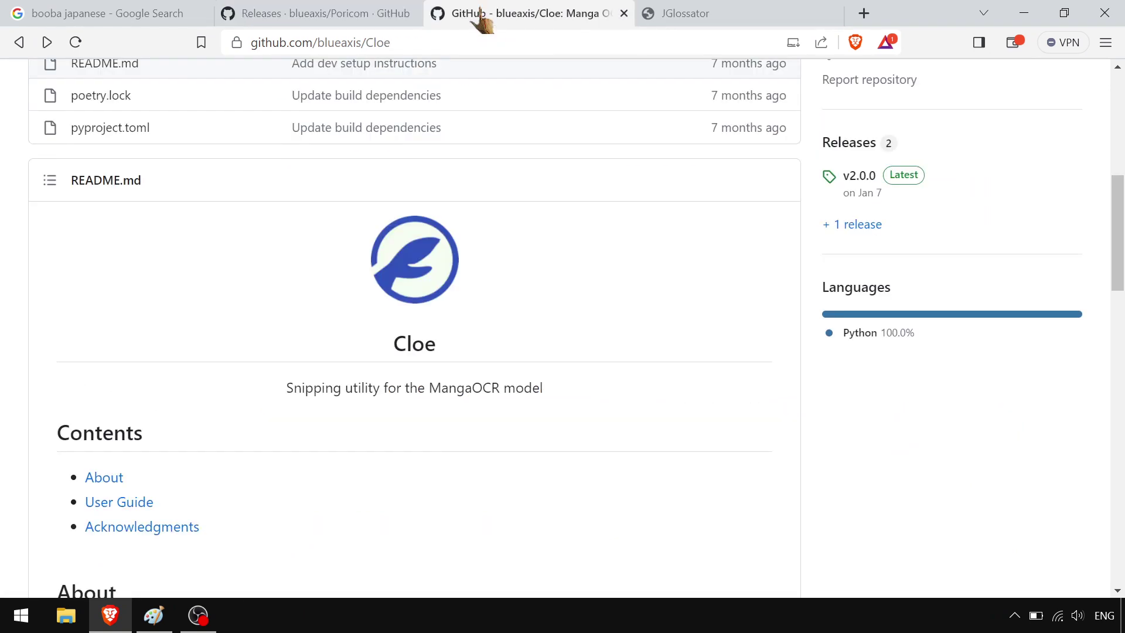
left_click(835, 226)
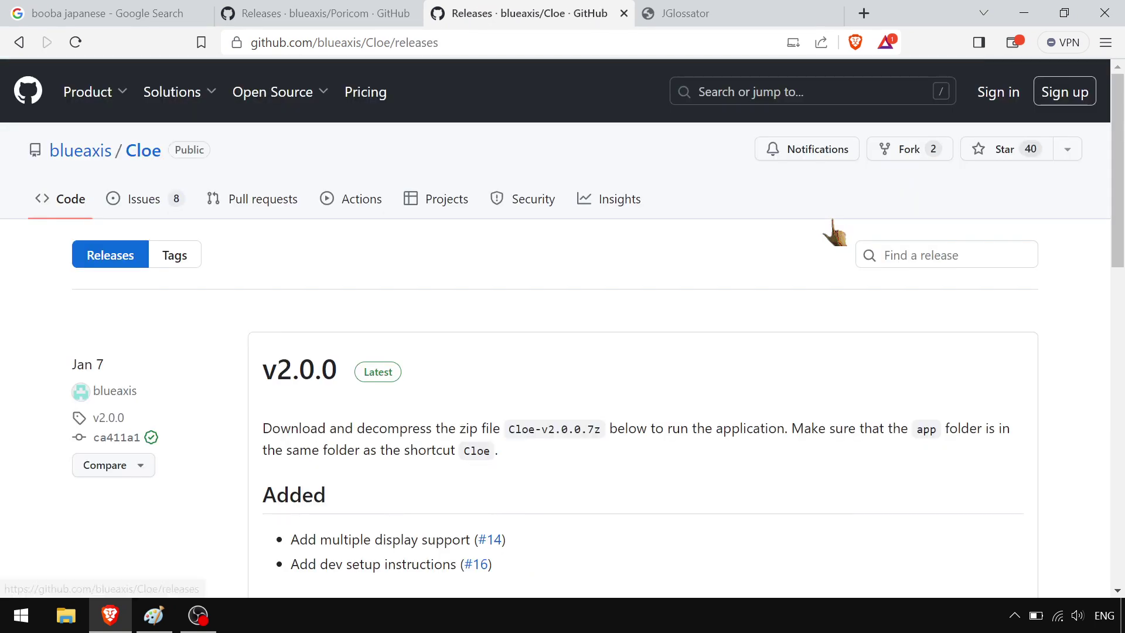
scroll(507, 358, "down", 1)
scroll(507, 358, "down", 7)
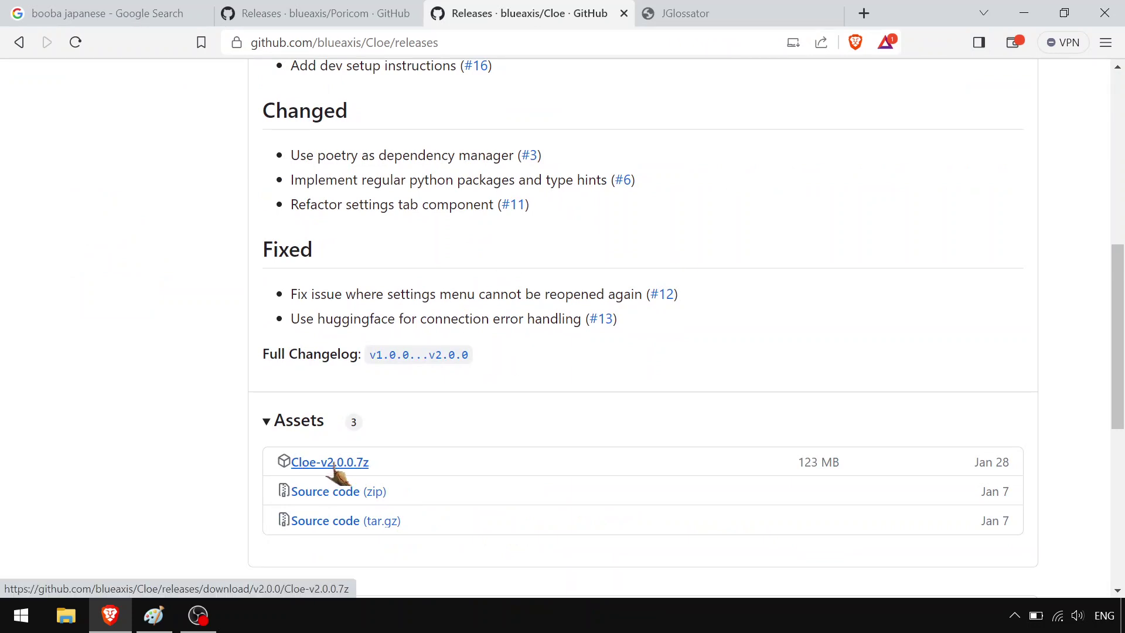
Jump to the JGlossator page's Download section, visit its SourceForge download page, then come back.
left_click(697, 15)
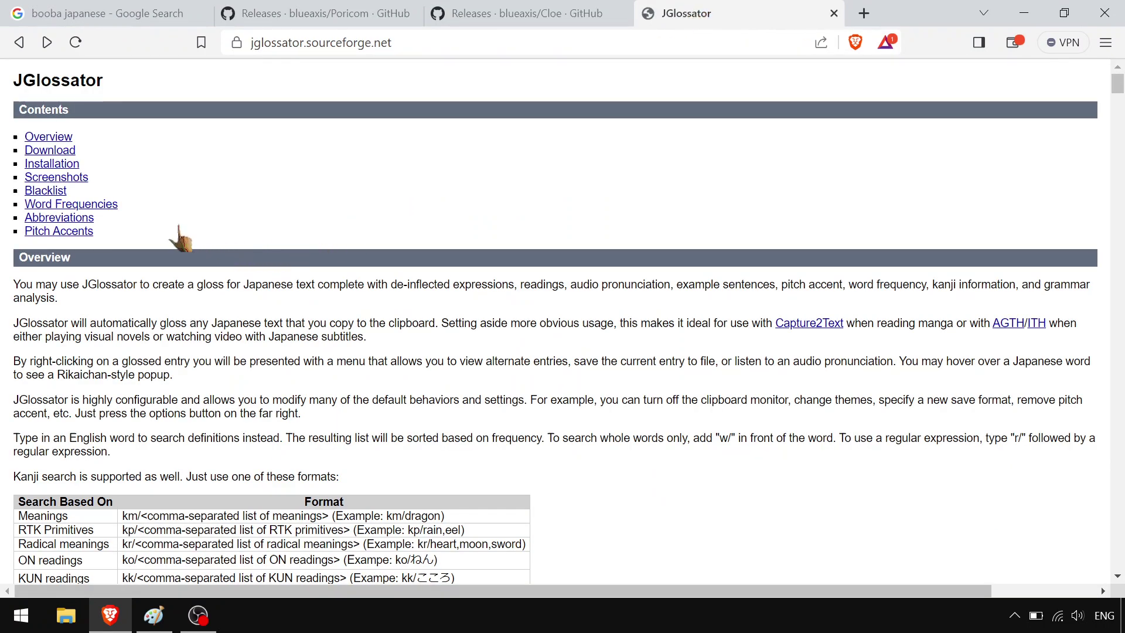
left_click_drag(89, 179, 70, 166)
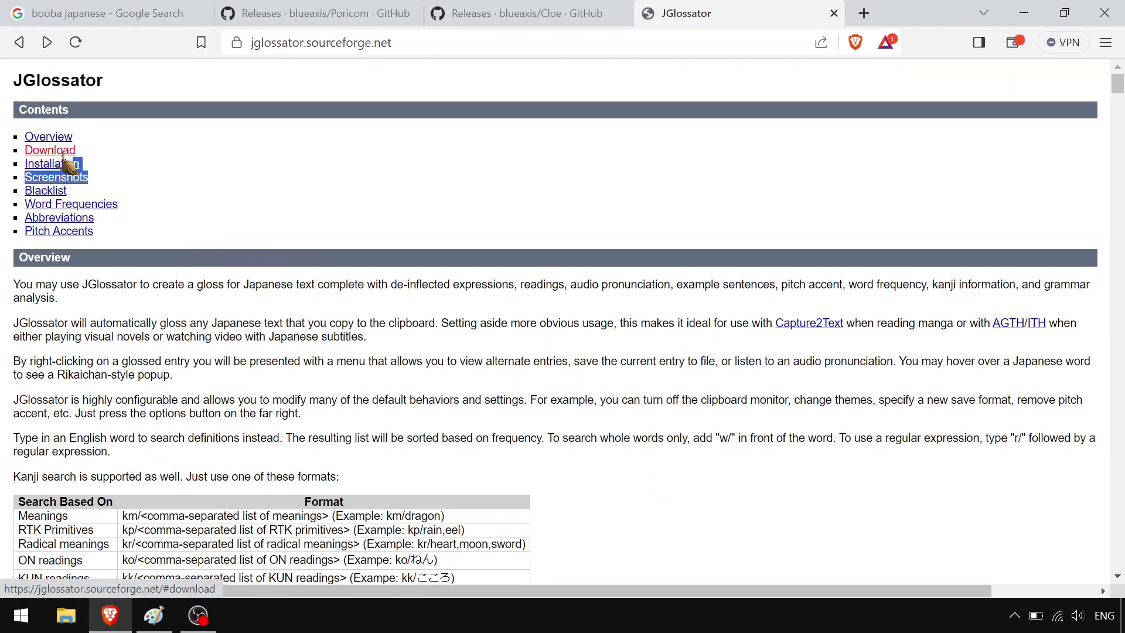
left_click(62, 150)
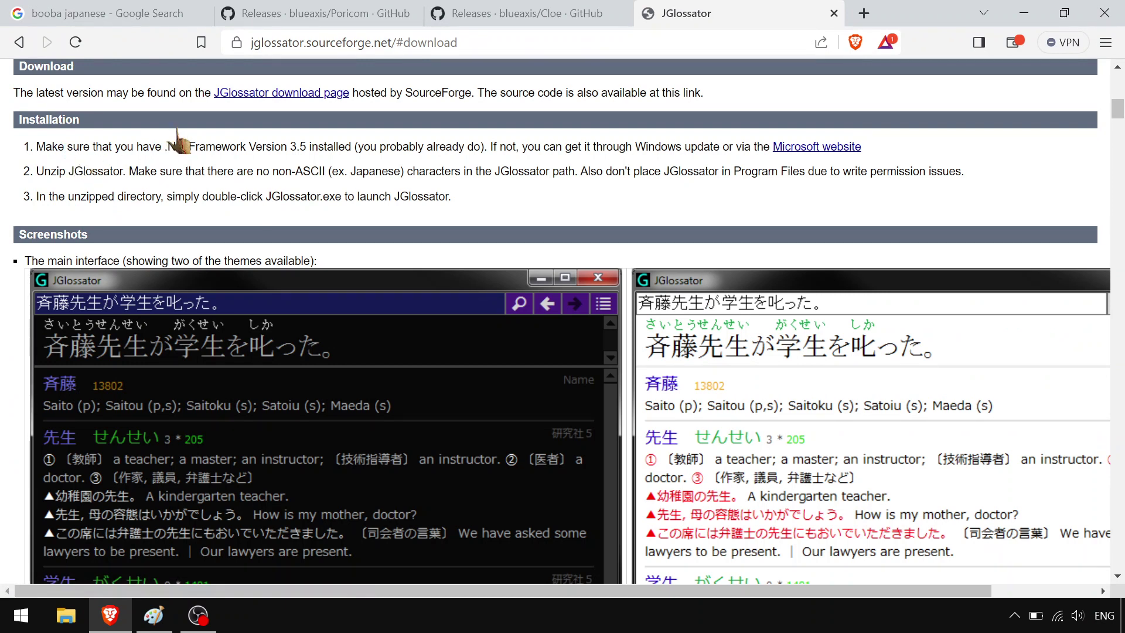
left_click(269, 96)
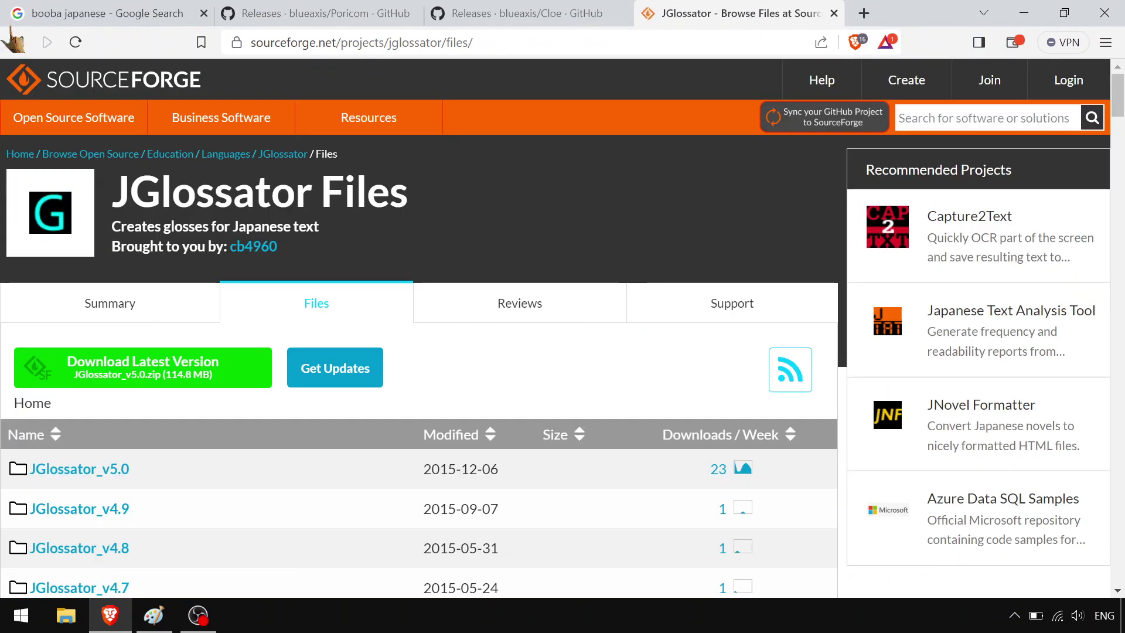
left_click(17, 41)
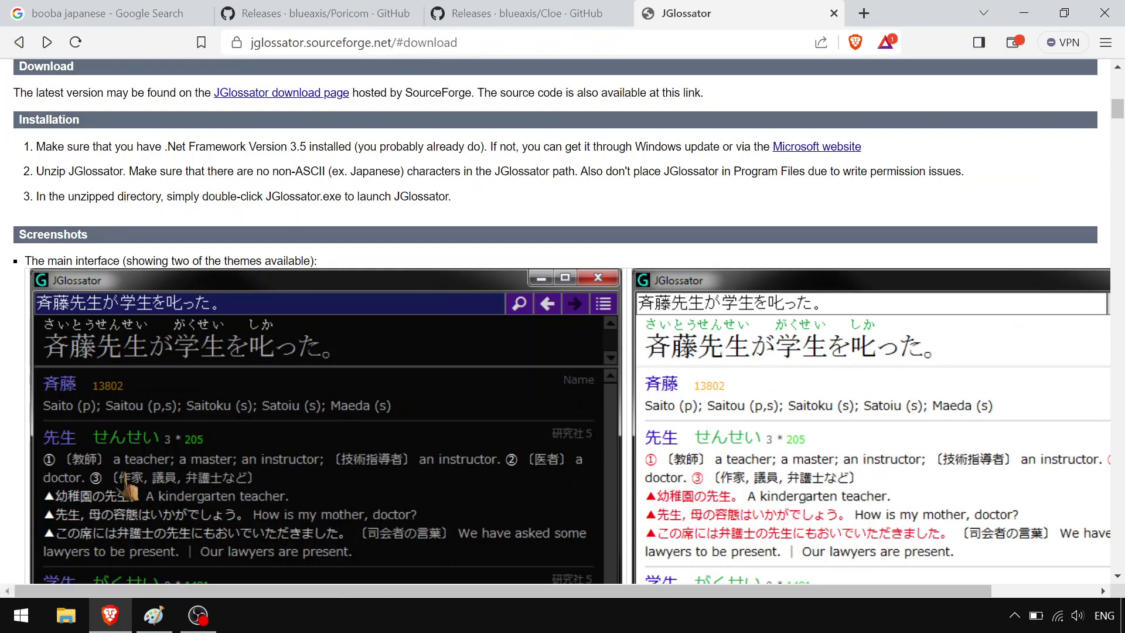
Open Downloads in File Explorer and search Poricom-v1.2.0-offline's app folder for the Poricom program.
left_click(66, 615)
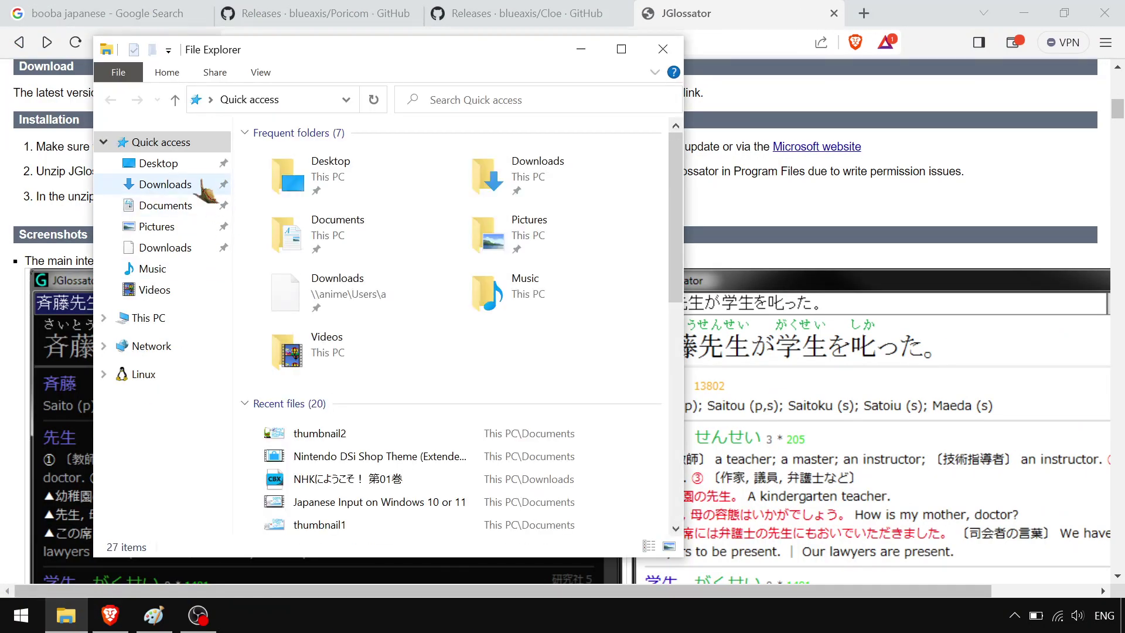
left_click(175, 184)
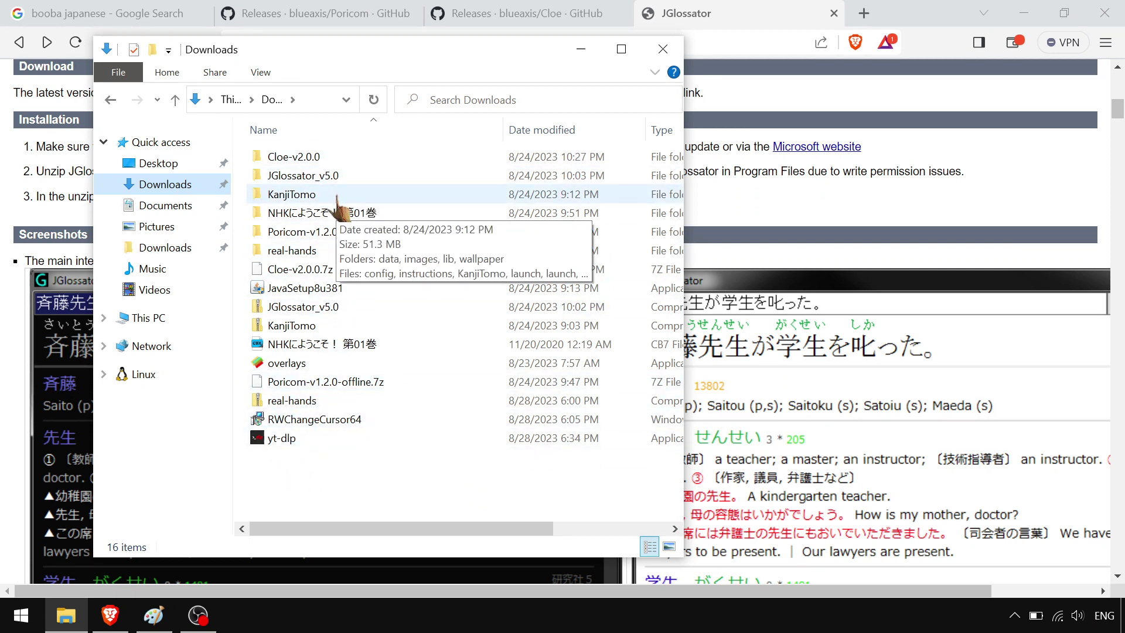
left_click(325, 233)
double_click(325, 233)
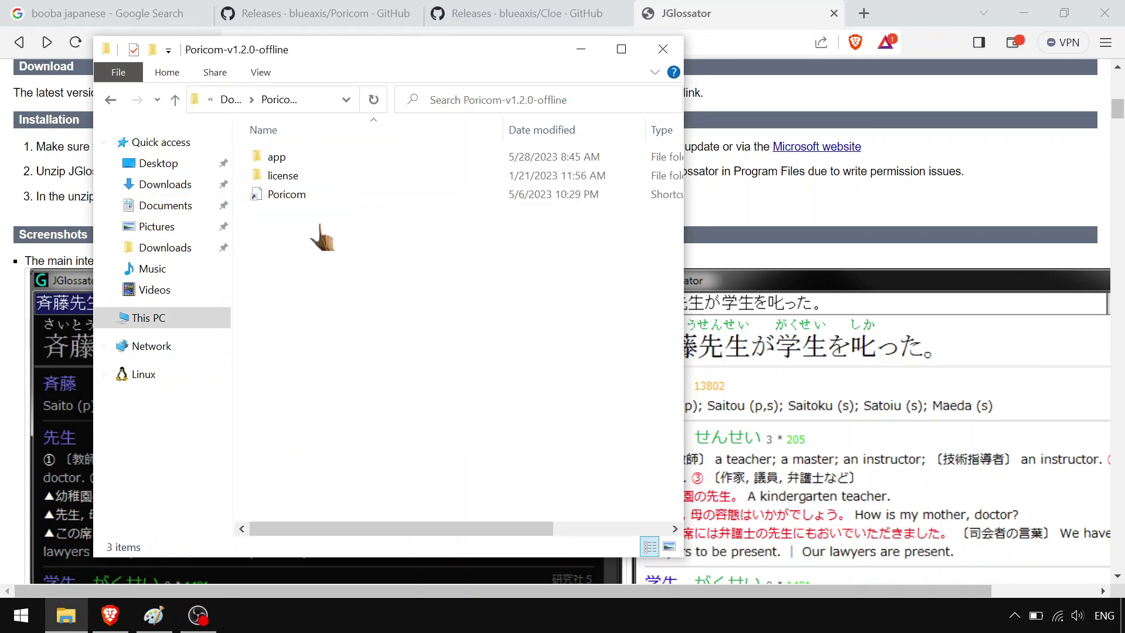
double_click(324, 163)
left_click(325, 165)
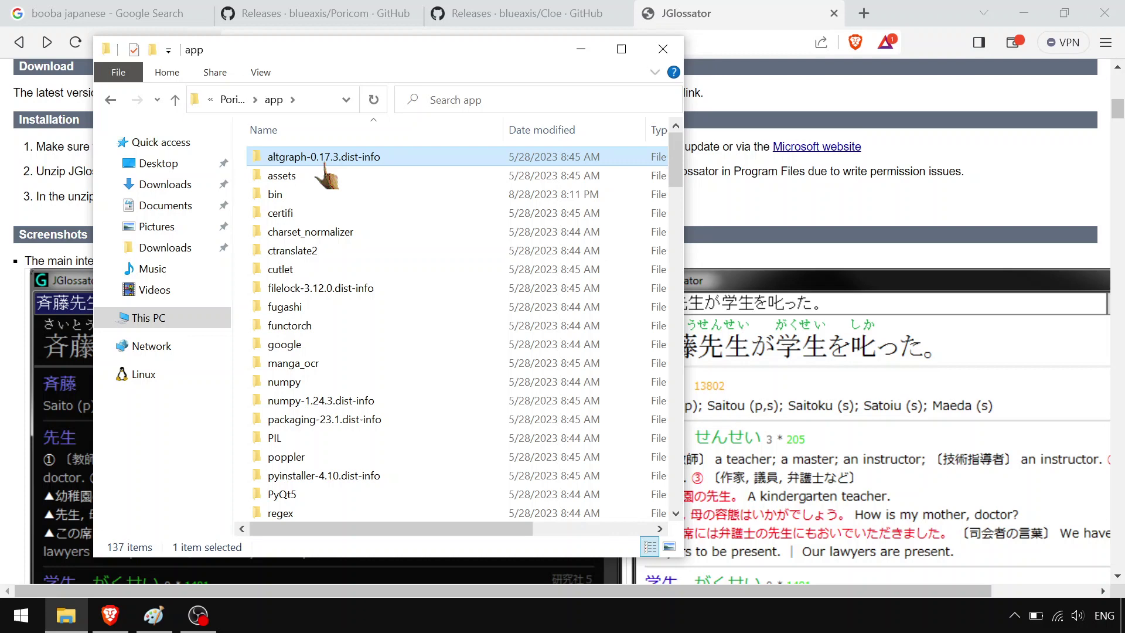
type("pi")
key("Down")
key("Down")
key("Down")
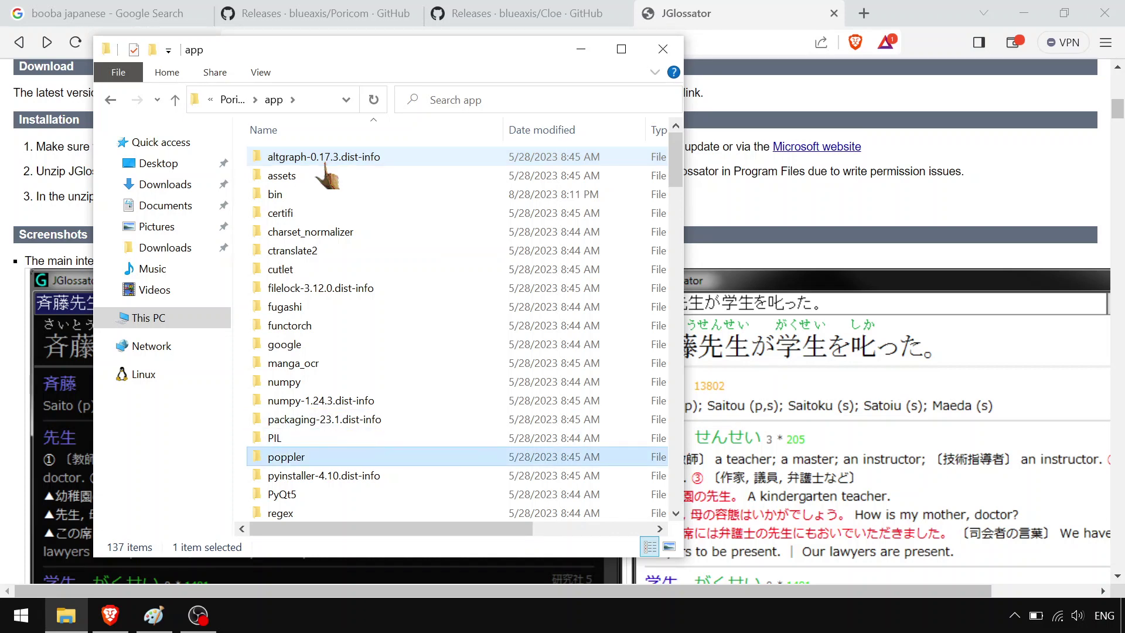
type("por")
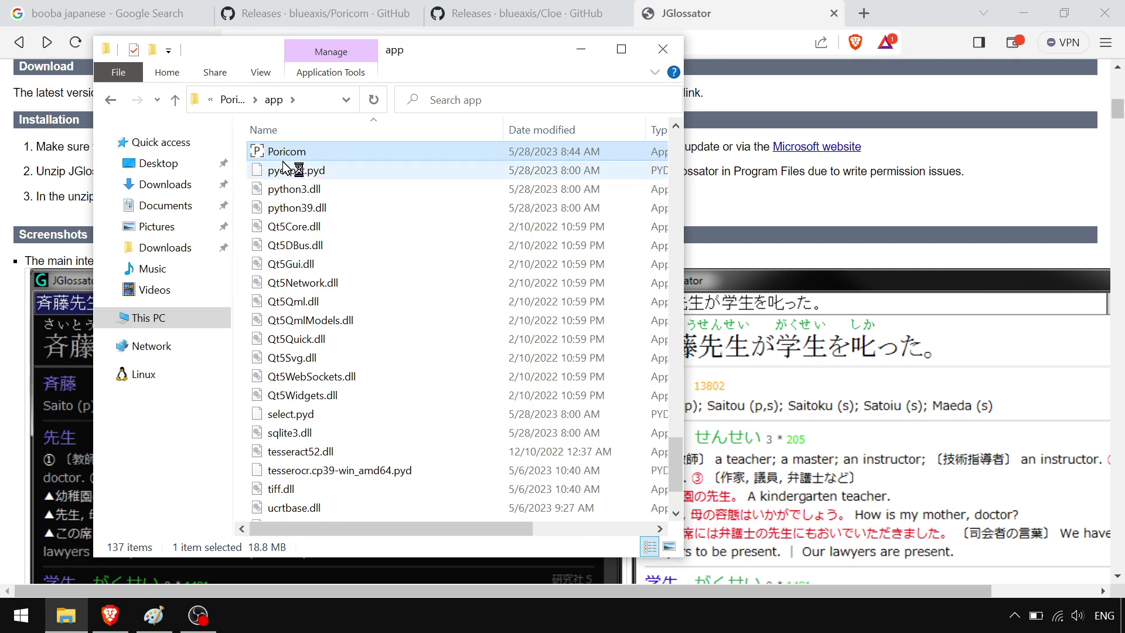
left_click(111, 99)
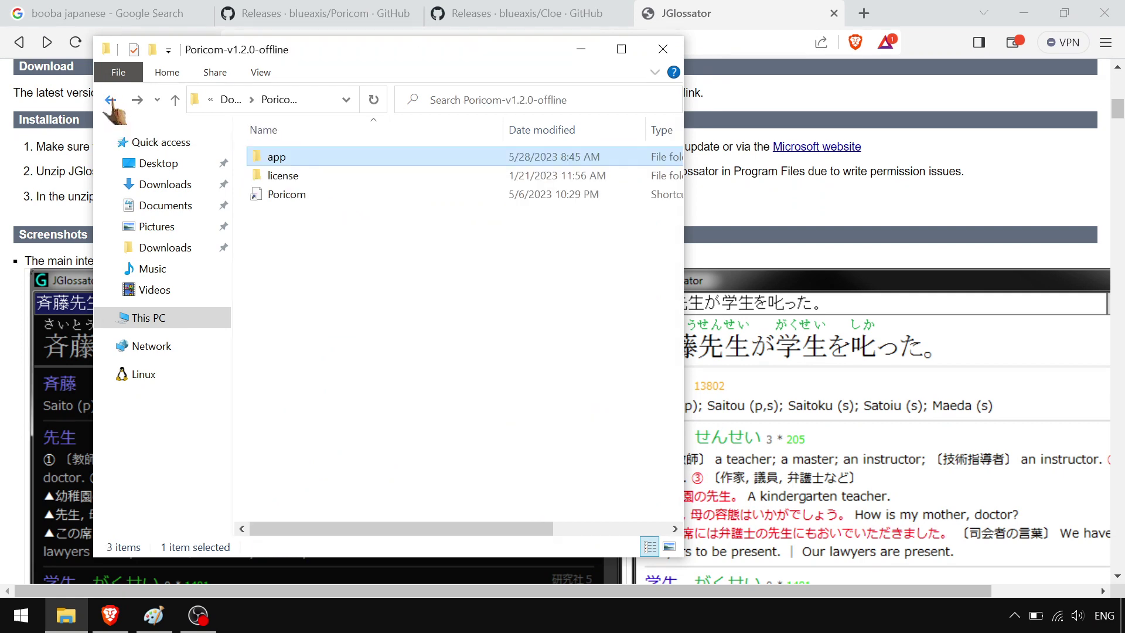
left_click(111, 100)
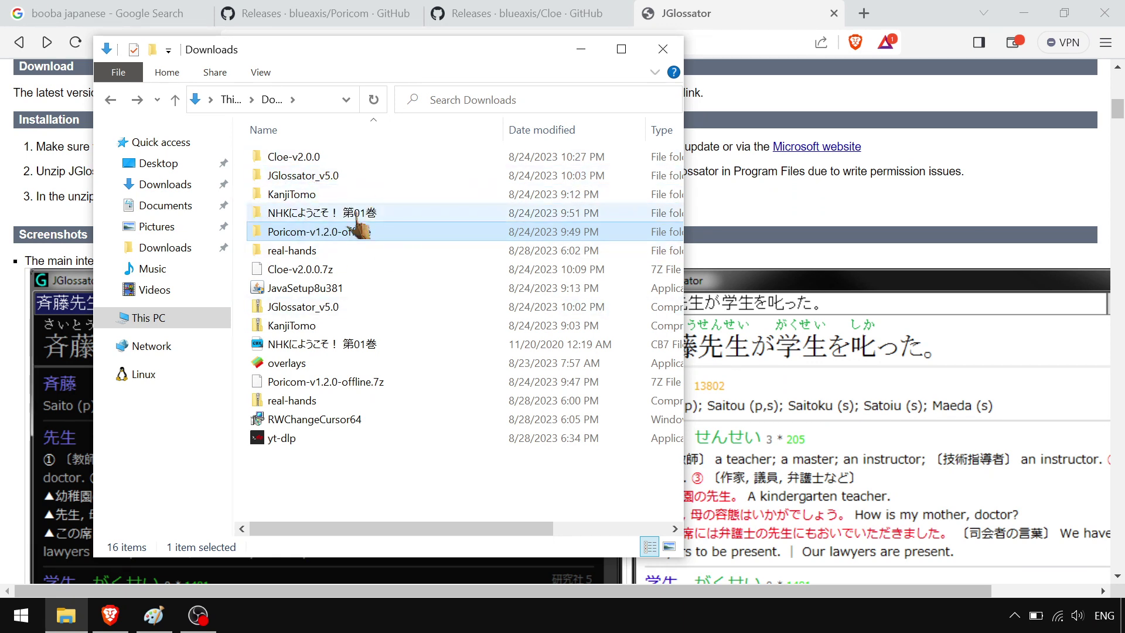
Locate the JGlossator application inside JGlossator_v5.0 > JGlossator, then return to Downloads.
left_click(338, 179)
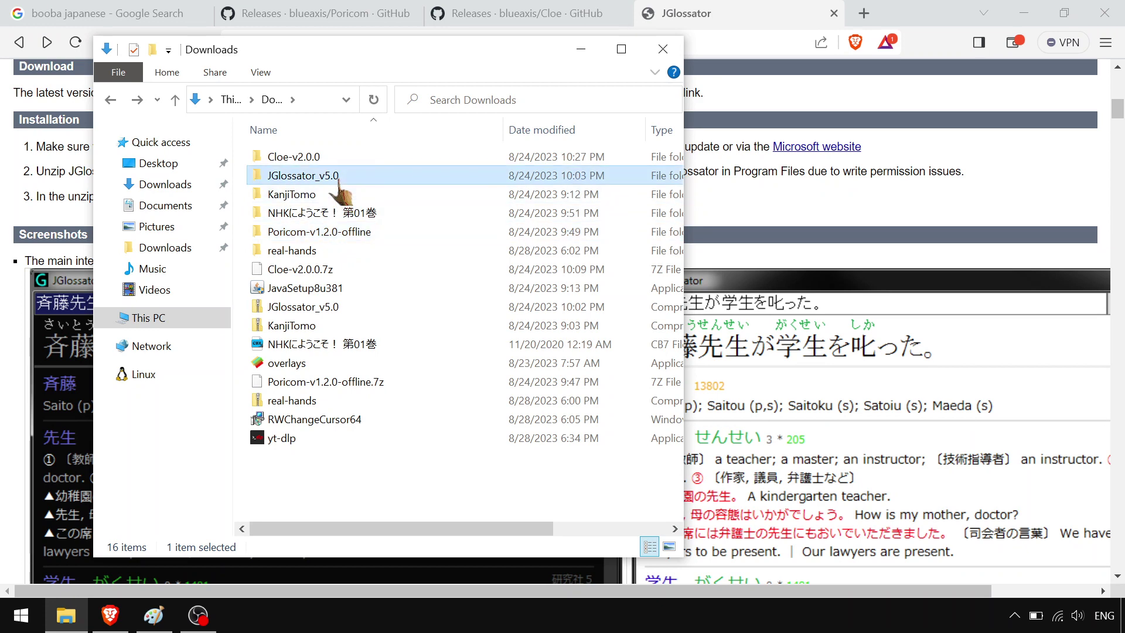
double_click(340, 180)
double_click(292, 157)
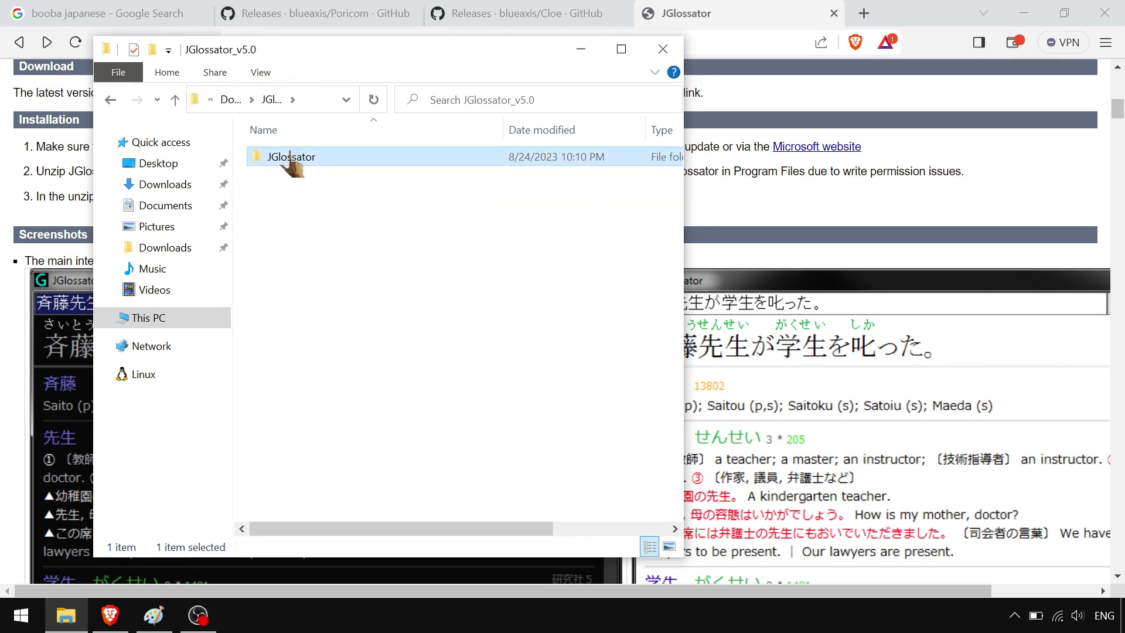
left_click(301, 250)
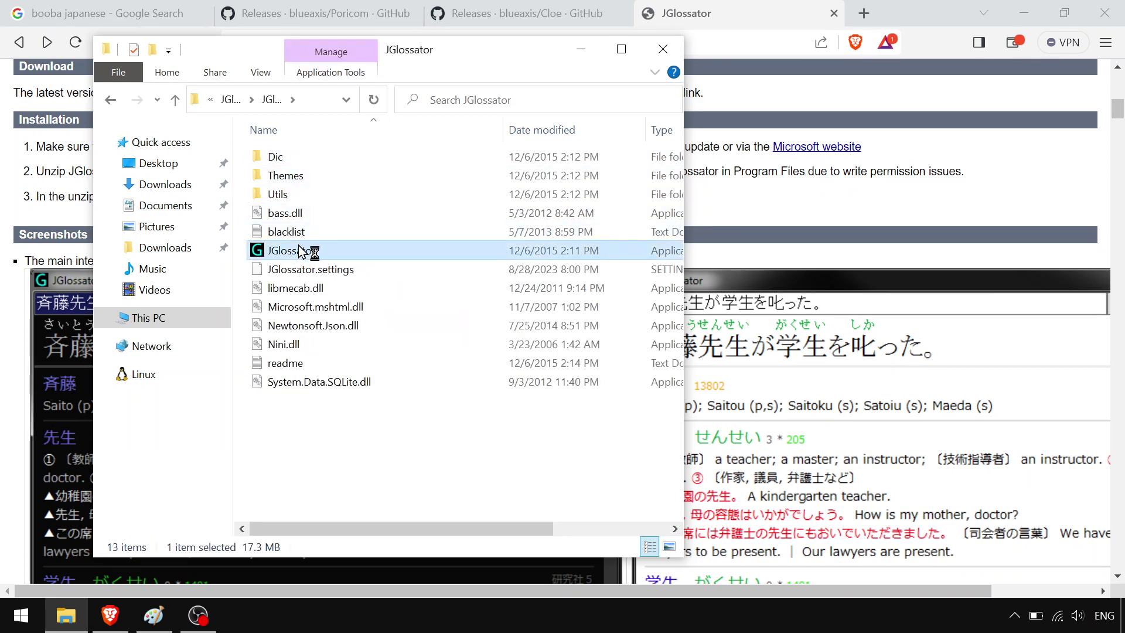
left_click(109, 98)
left_click(110, 100)
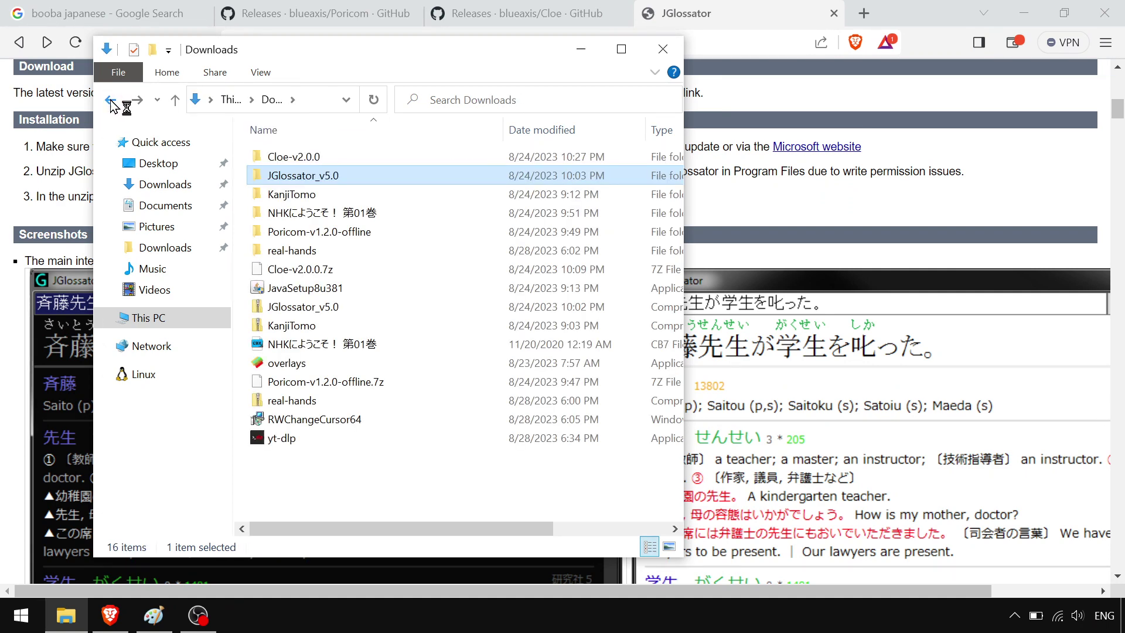
Open the Poricom-v1.2.0-offline folder and bring the Poricom window forward.
left_click(304, 235)
double_click(304, 232)
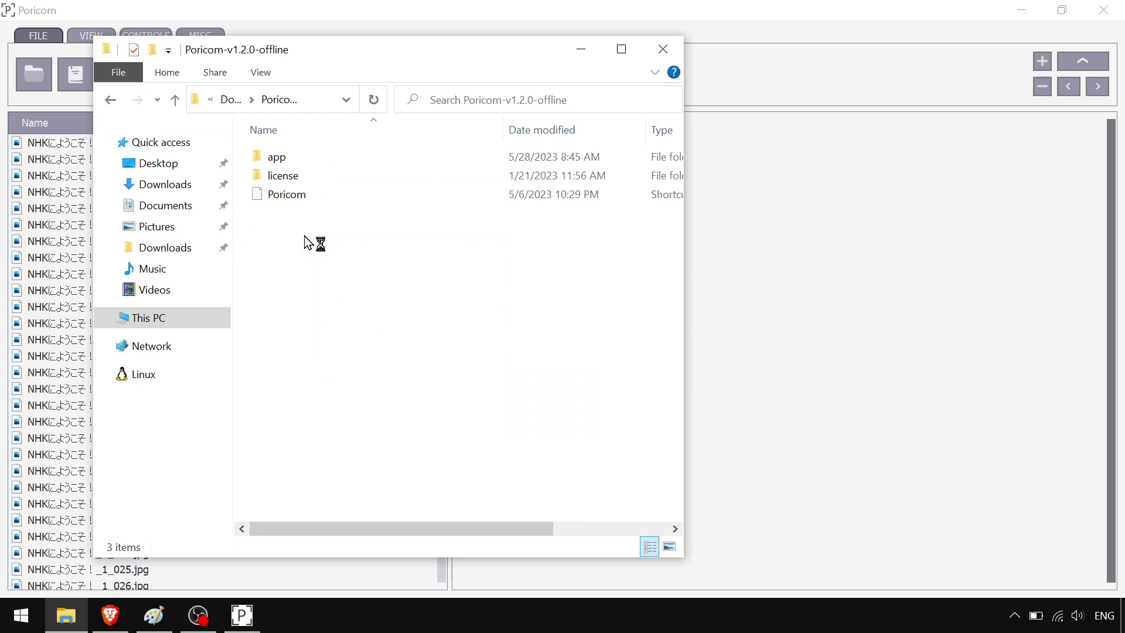
left_click(731, 24)
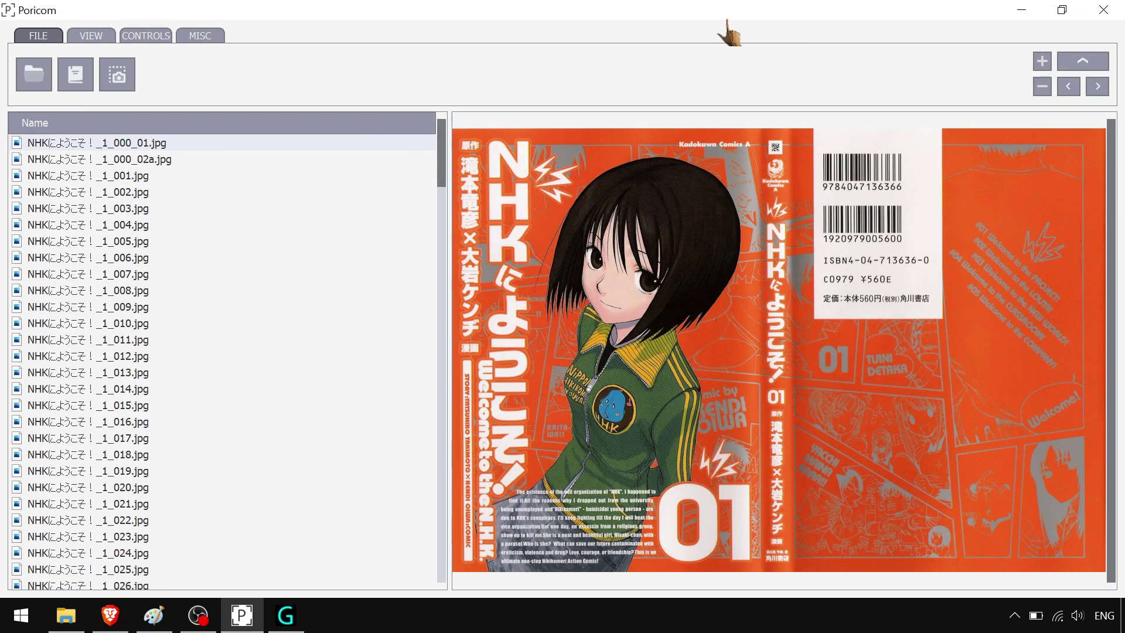
Fit Poricom at the top-left beside JGlossator, widen the viewer, and display page _1_005.jpg.
left_click(1065, 10)
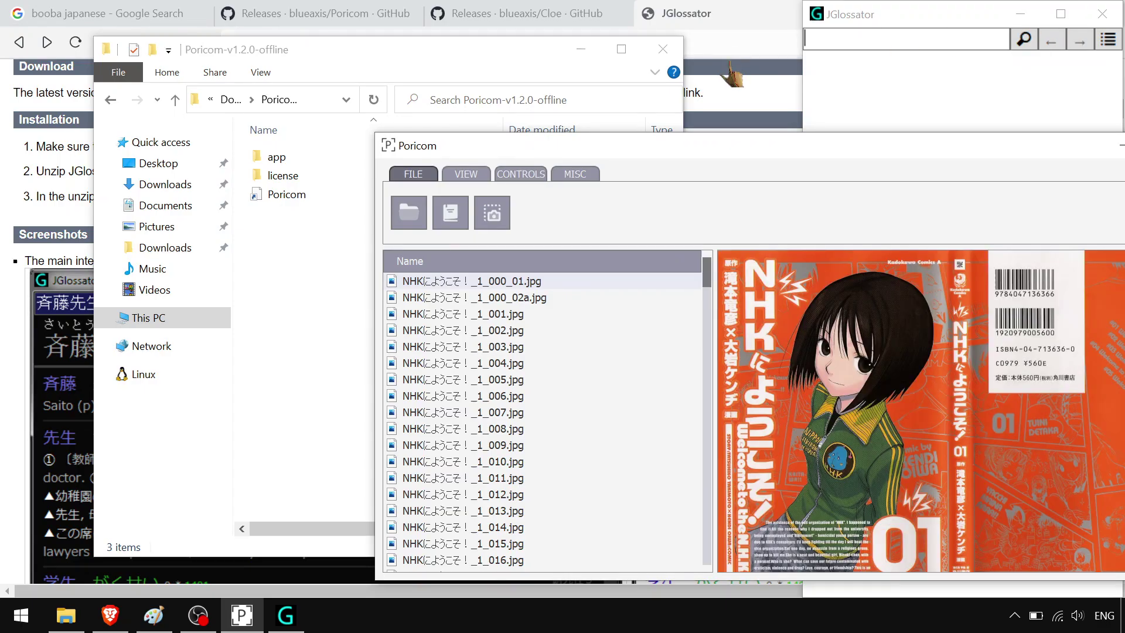
left_click_drag(670, 151, 247, 17)
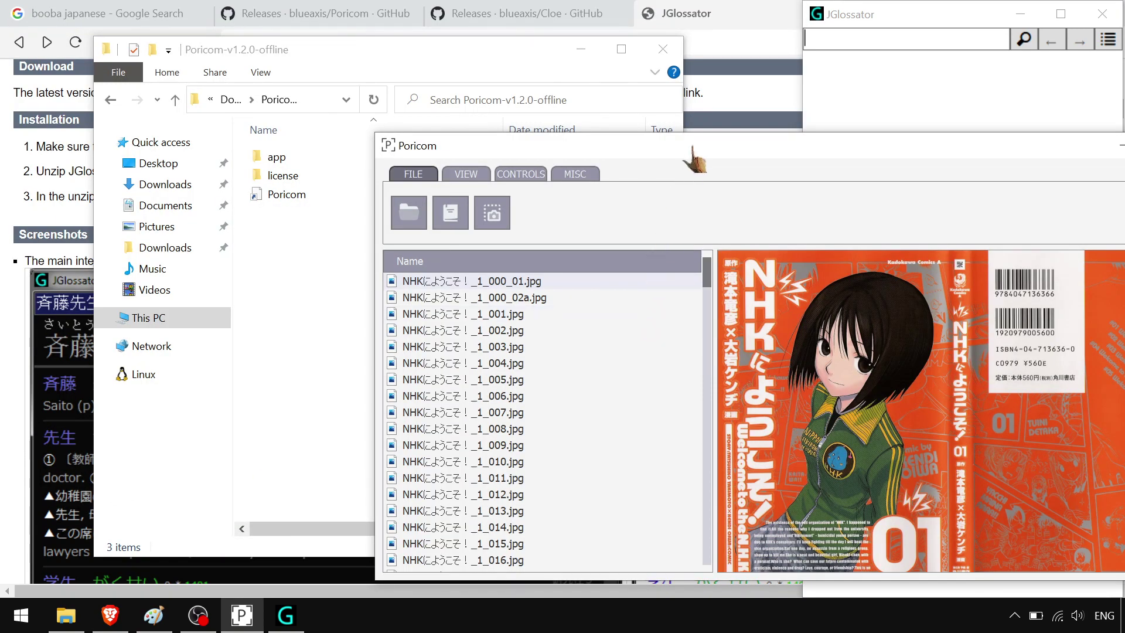
left_click_drag(693, 152, 319, 17)
left_click_drag(850, 451, 792, 531)
left_click_drag(727, 451, 743, 595)
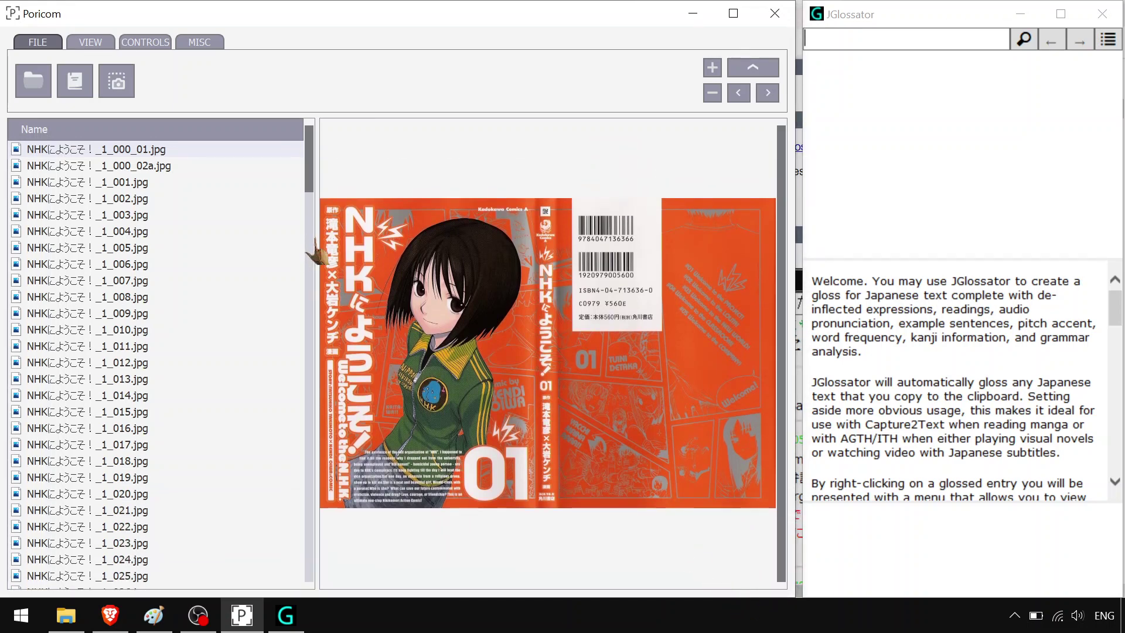
left_click_drag(315, 238, 189, 232)
left_click(138, 249)
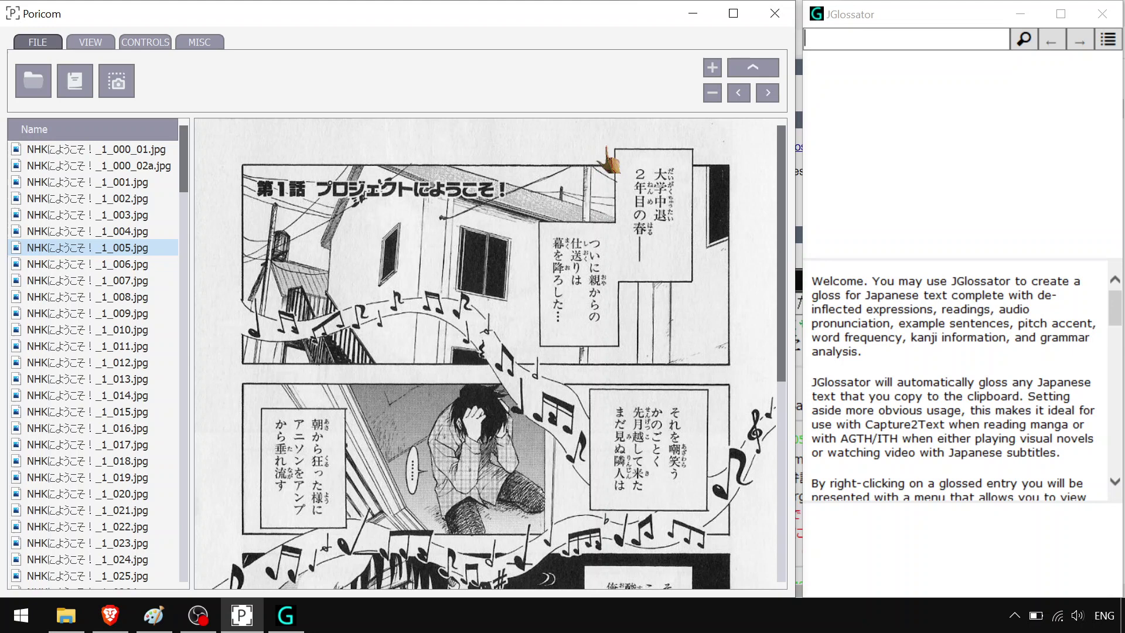
Capture the top speech box's text 大学中退2年目の春—— so JGlossator glosses it.
left_click_drag(611, 150, 687, 275)
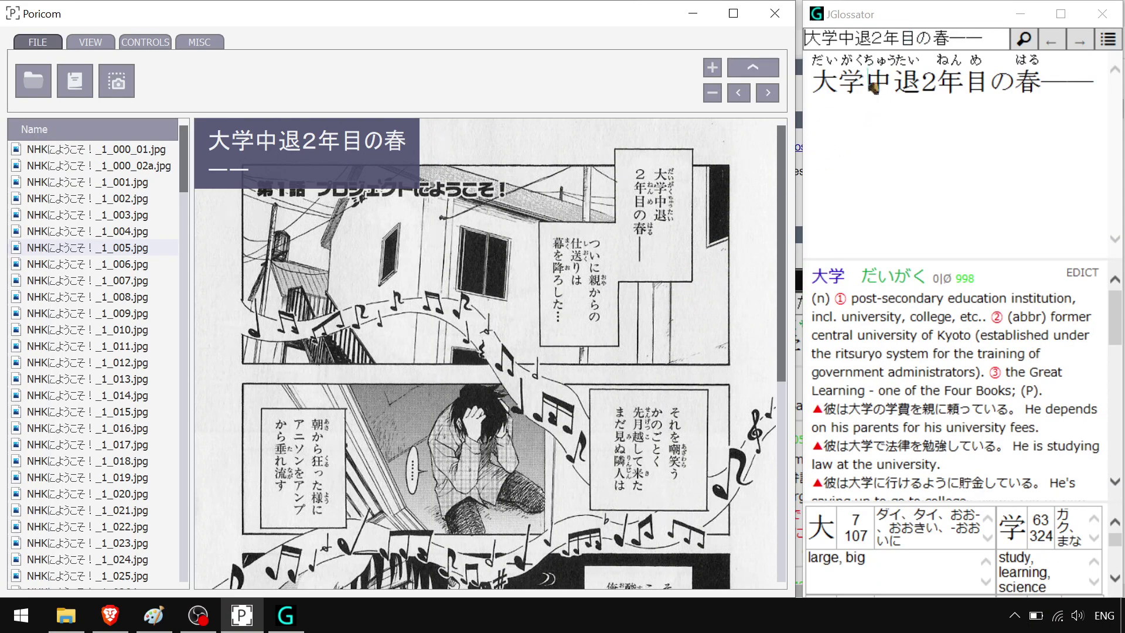
mouse_move(831, 104)
left_click(1107, 39)
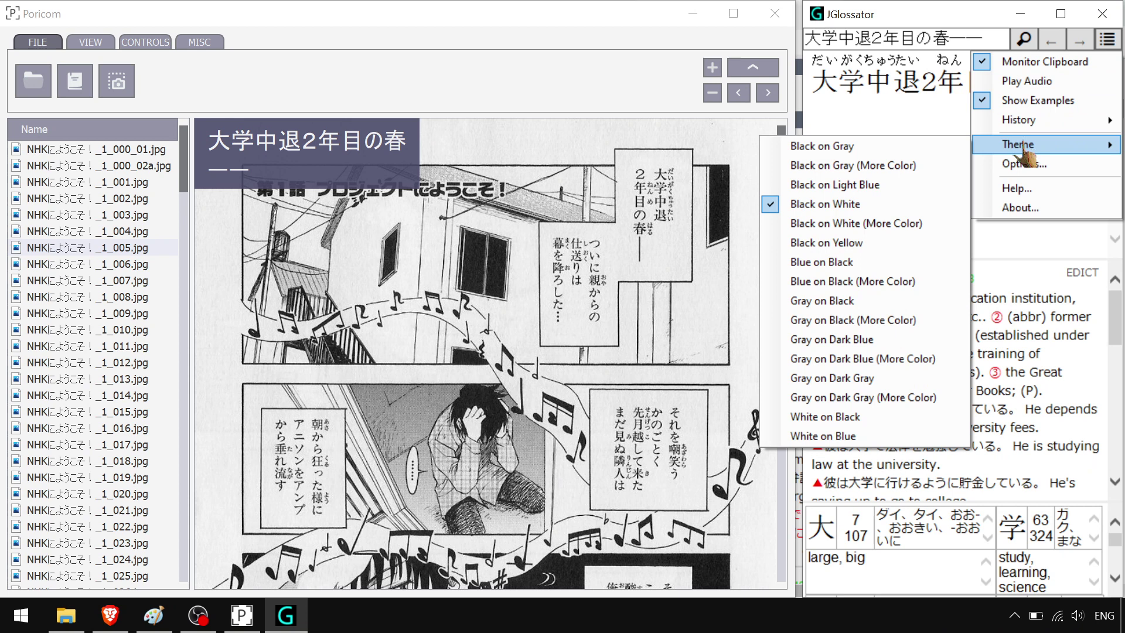
Review JGlossator's Audio options and confirm them with OK.
left_click(998, 167)
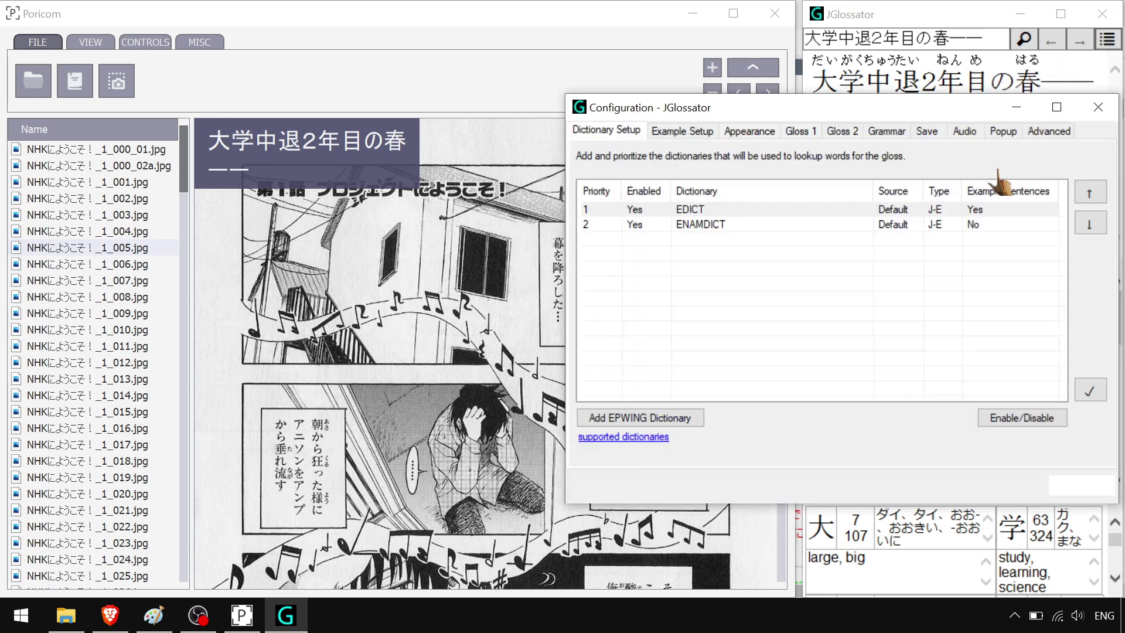
left_click(966, 135)
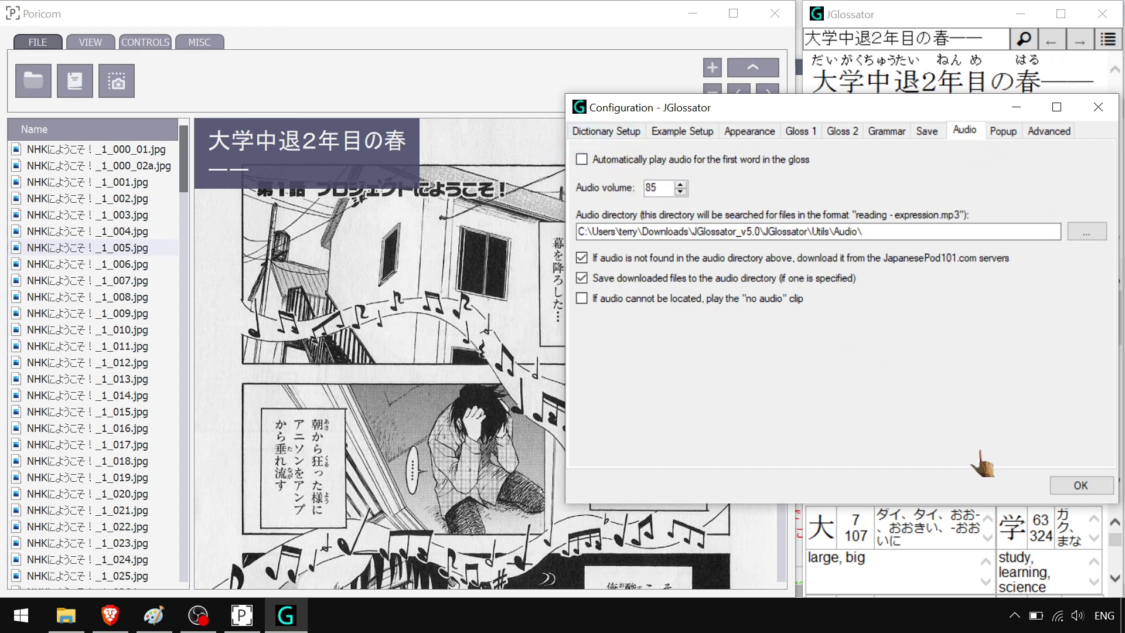
left_click(1080, 486)
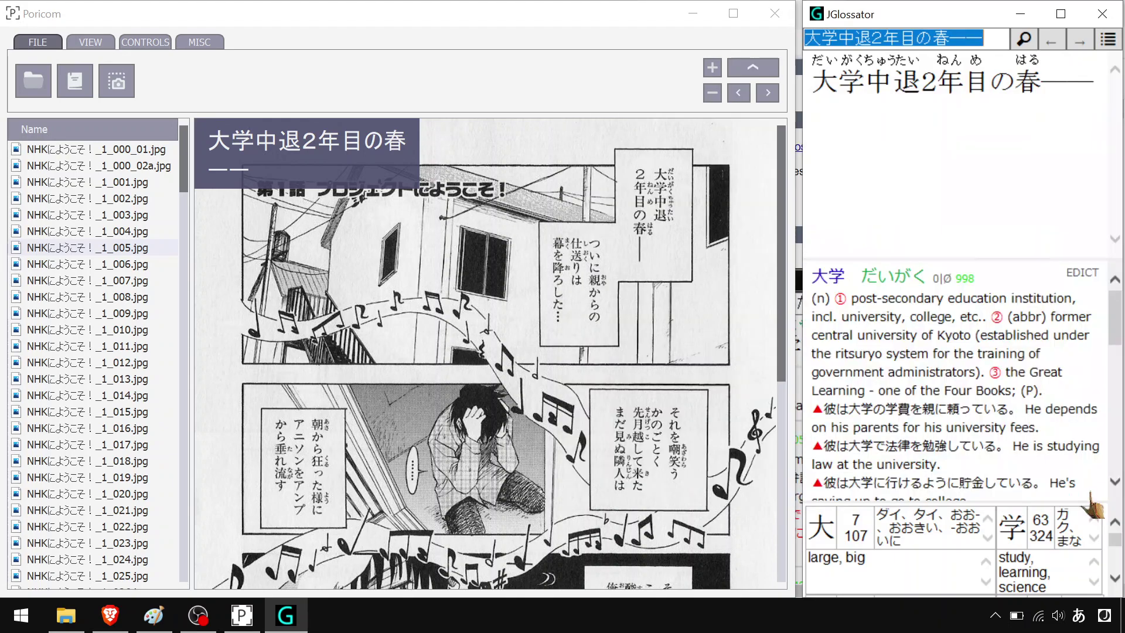
Close Poricom and refocus the Poricom-v1.2.0-offline folder in File Explorer.
mouse_move(824, 84)
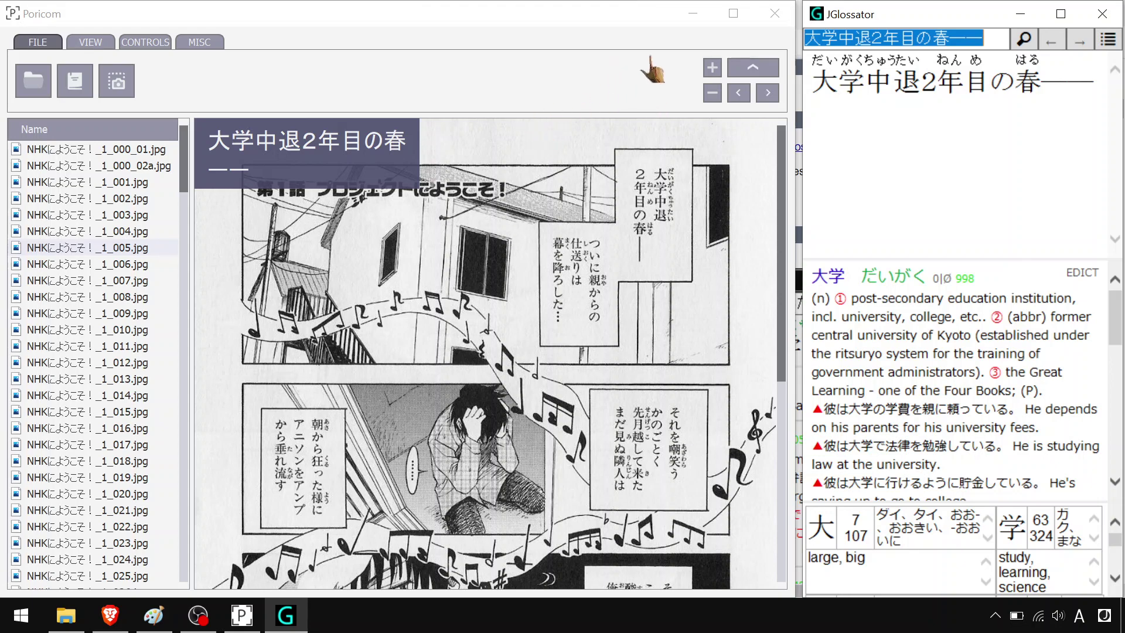
left_click(774, 13)
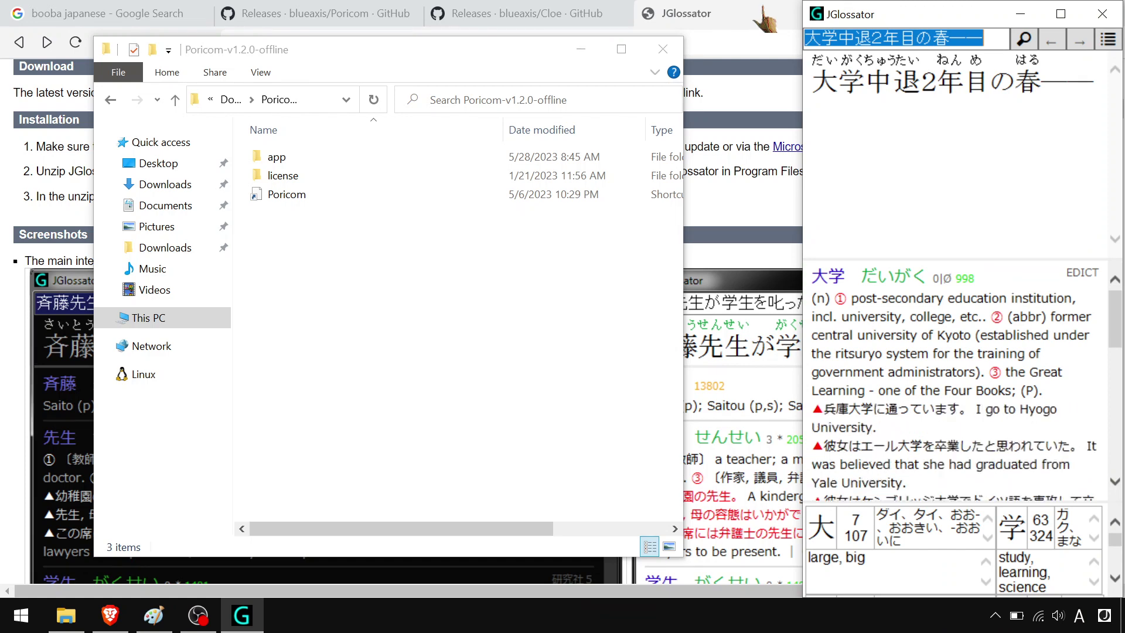
left_click(426, 280)
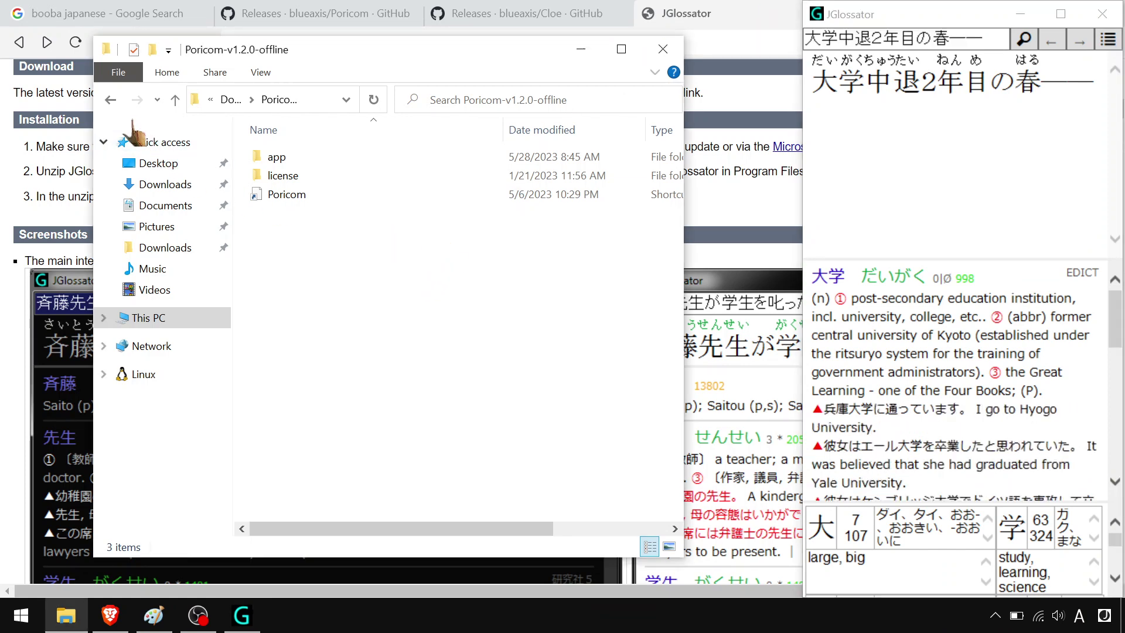
Go into Cloe-v2.0.0 > app, jump to the Cloe application, and launch it.
left_click(110, 100)
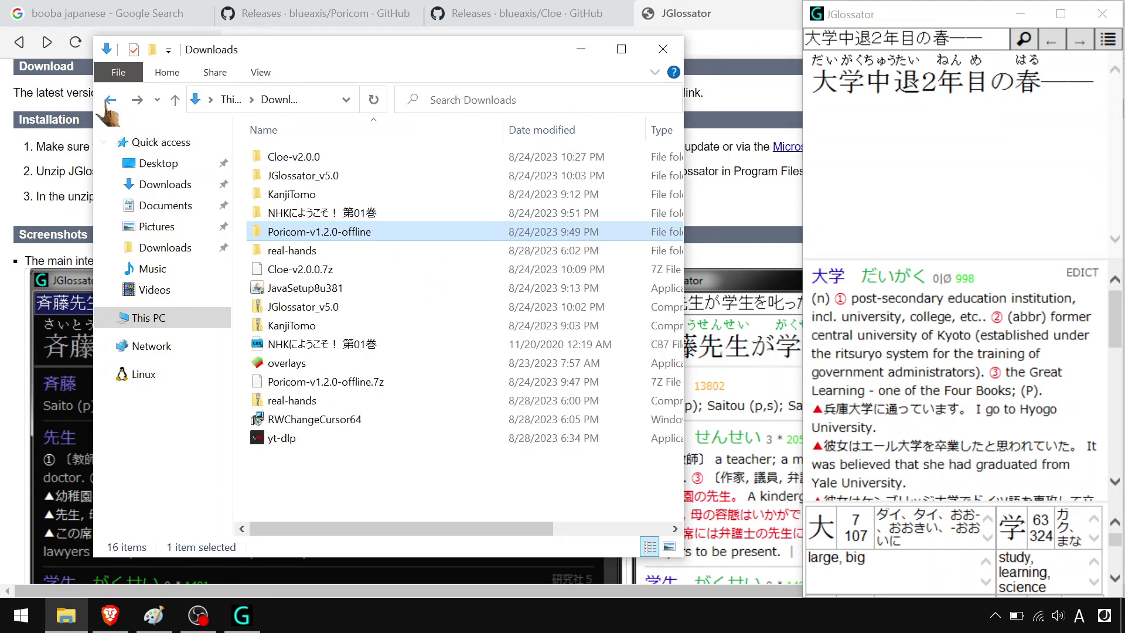
left_click(273, 491)
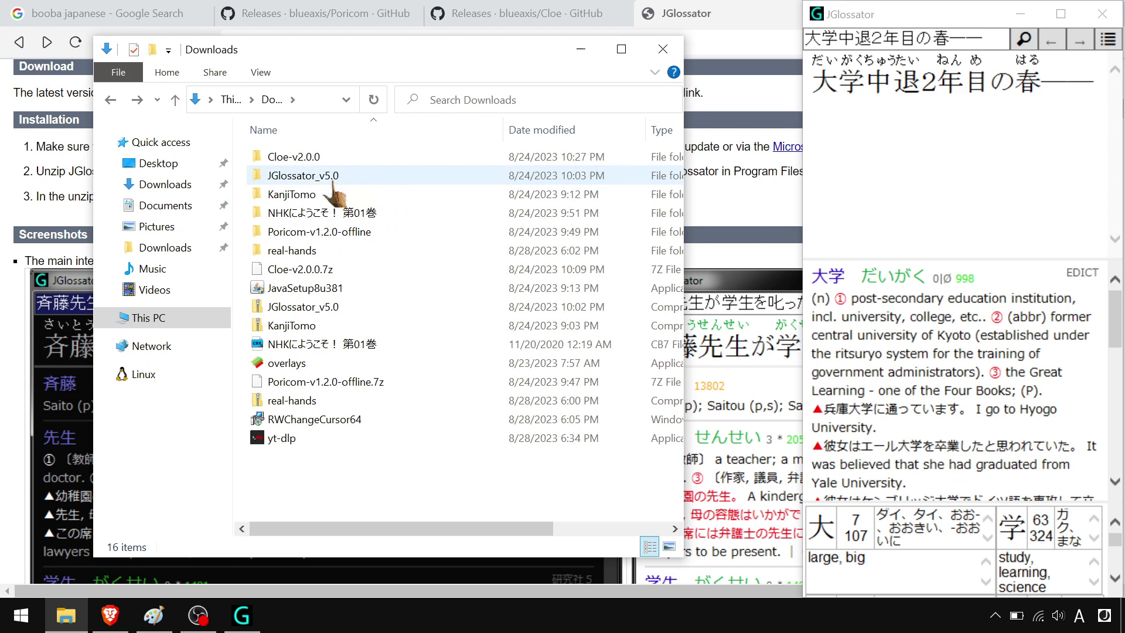
double_click(340, 161)
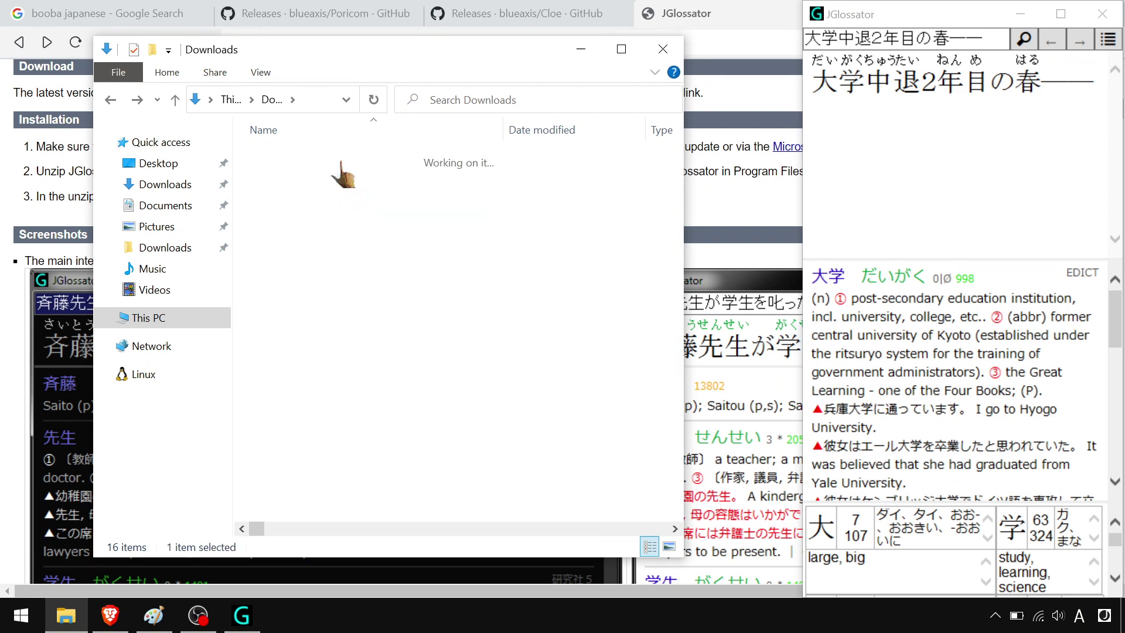
double_click(341, 159)
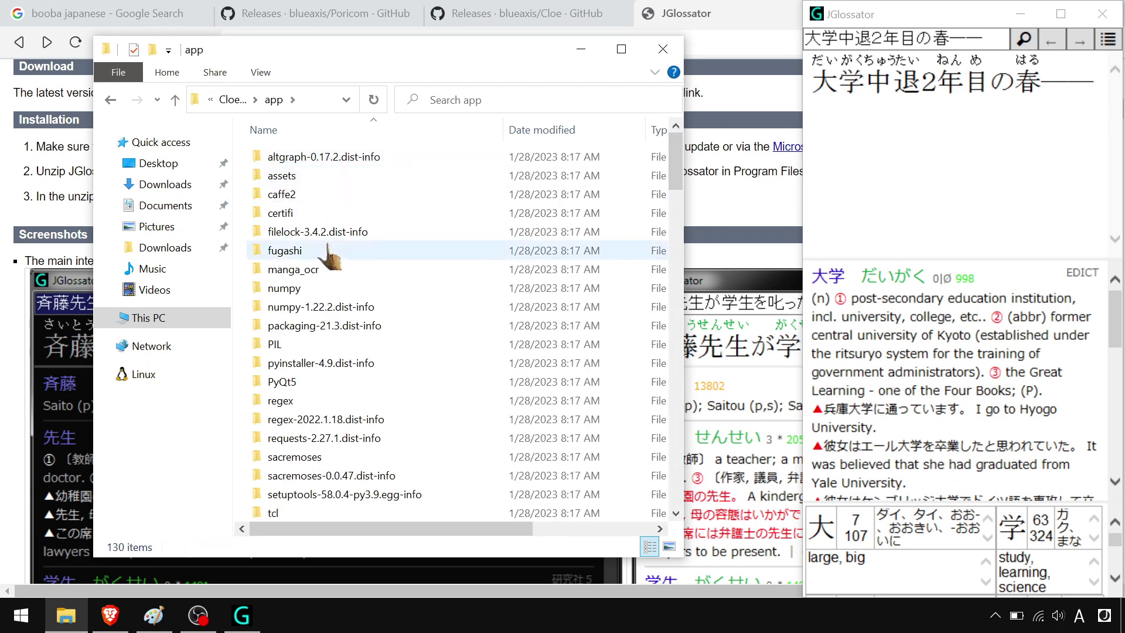
left_click(331, 252)
key("q")
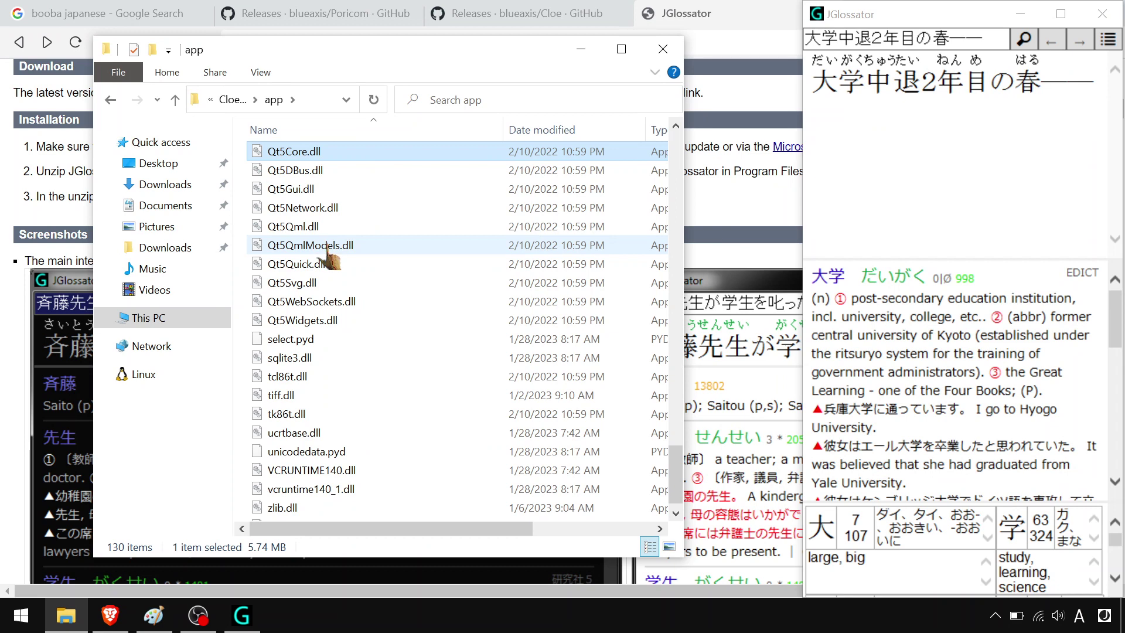
key("Home")
key("c")
key("l")
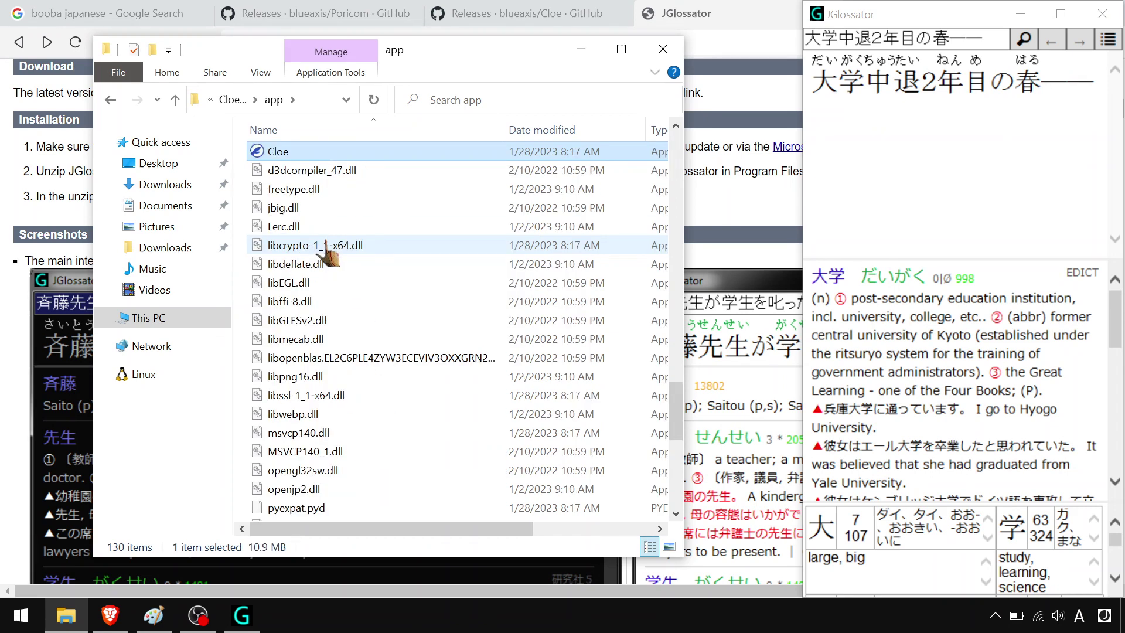
double_click(301, 151)
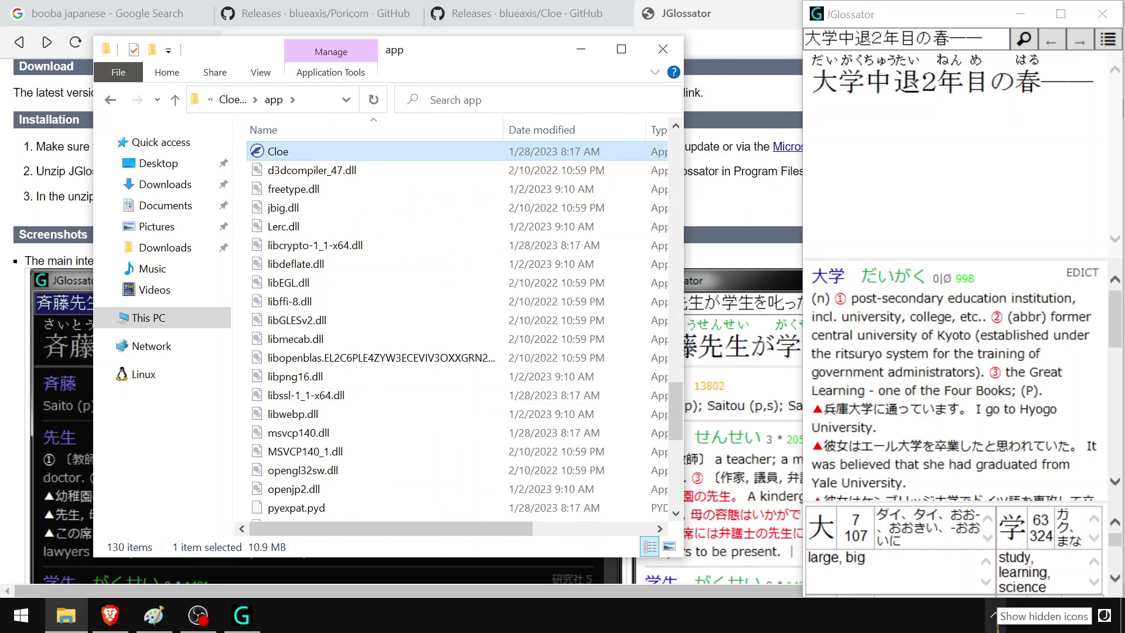
Launch Run and enter shell:startup to open the Startup folder.
left_click(21, 615)
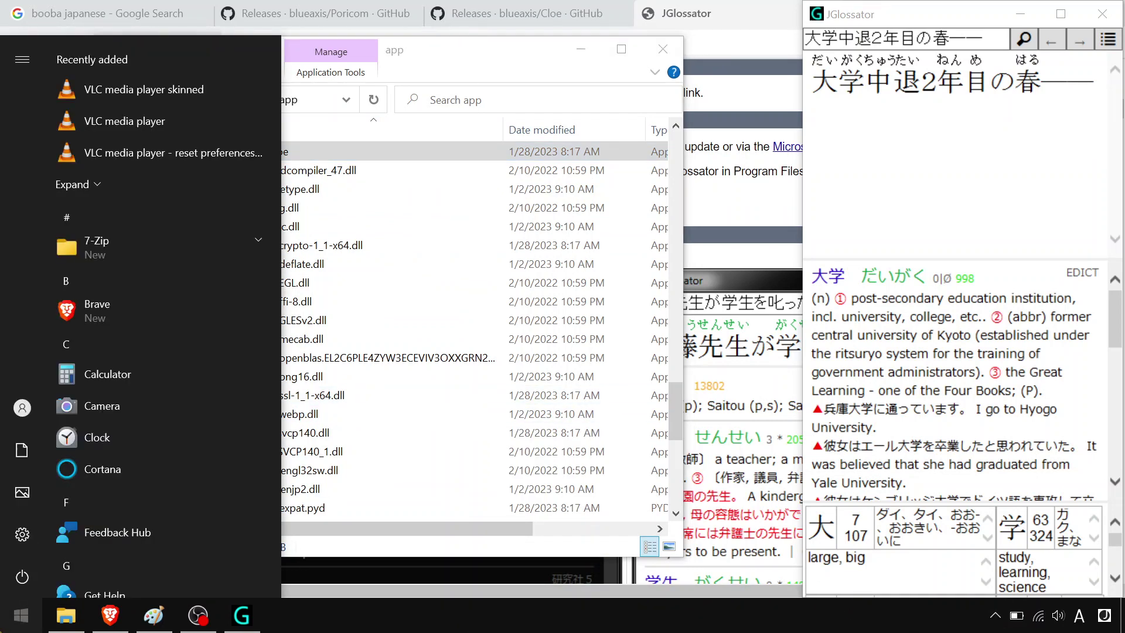
left_click(21, 615)
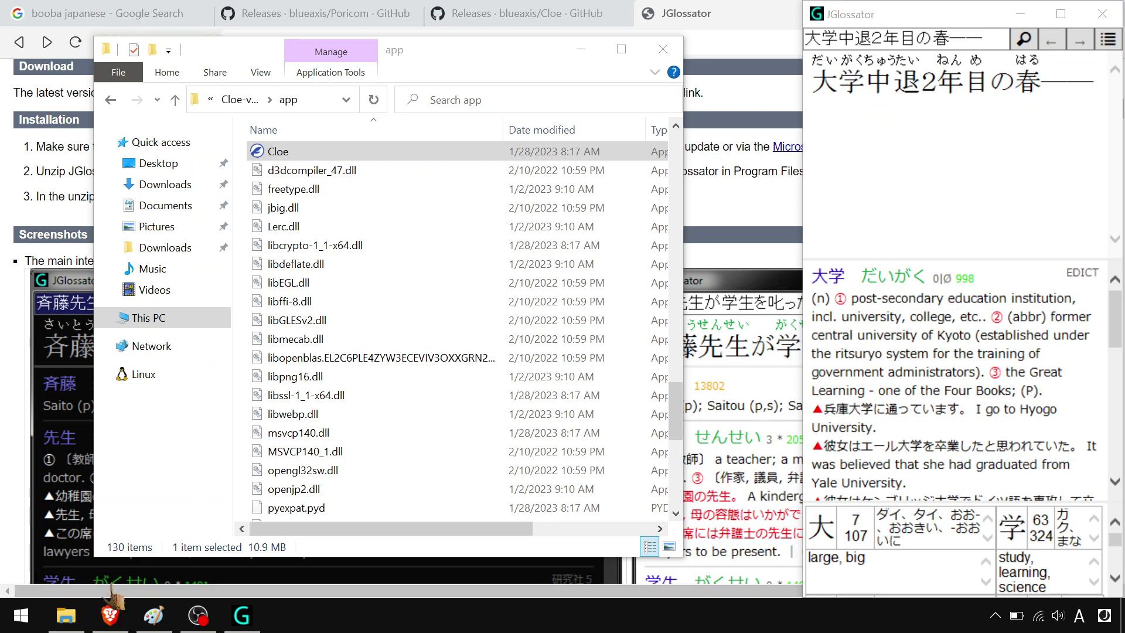
left_click(14, 624)
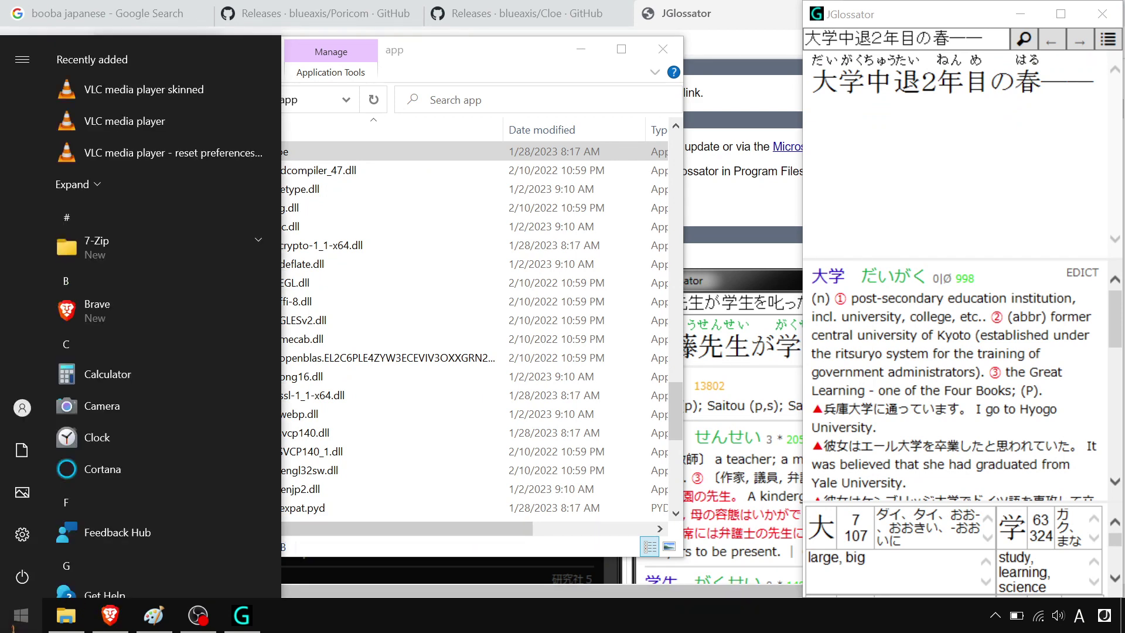
type("run")
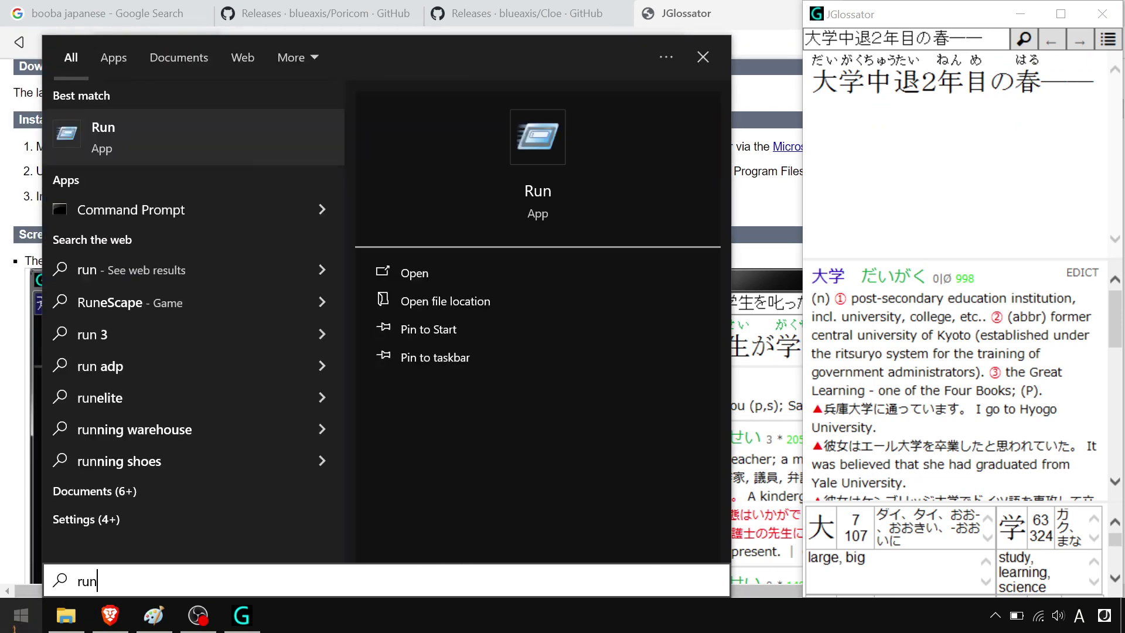
key("Return")
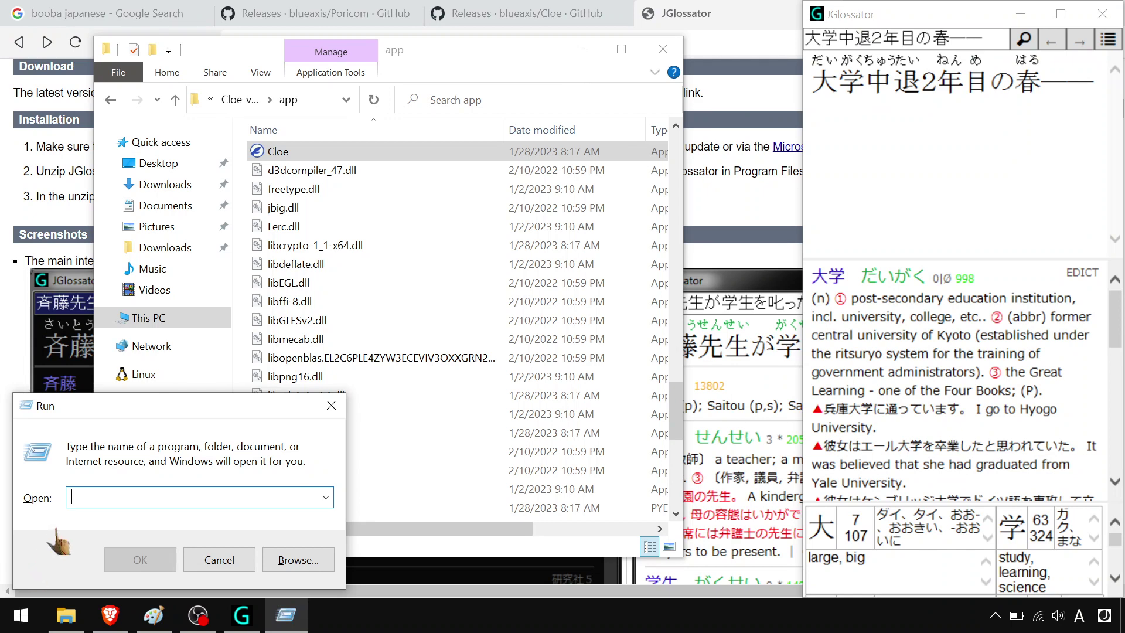
type("shell:")
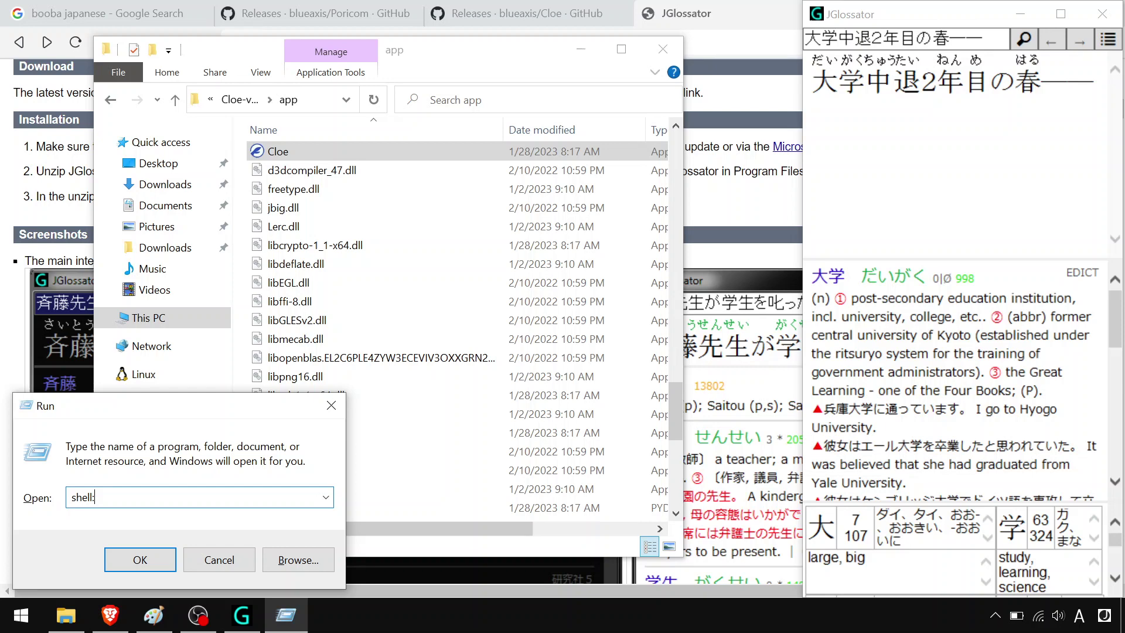
type("startup")
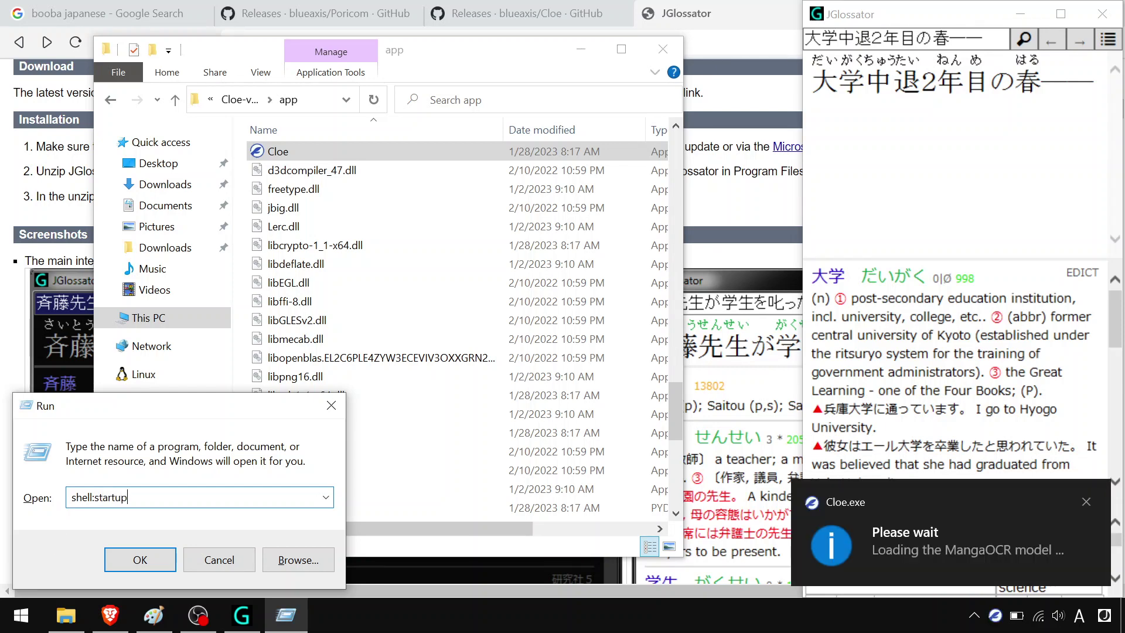
key("Return")
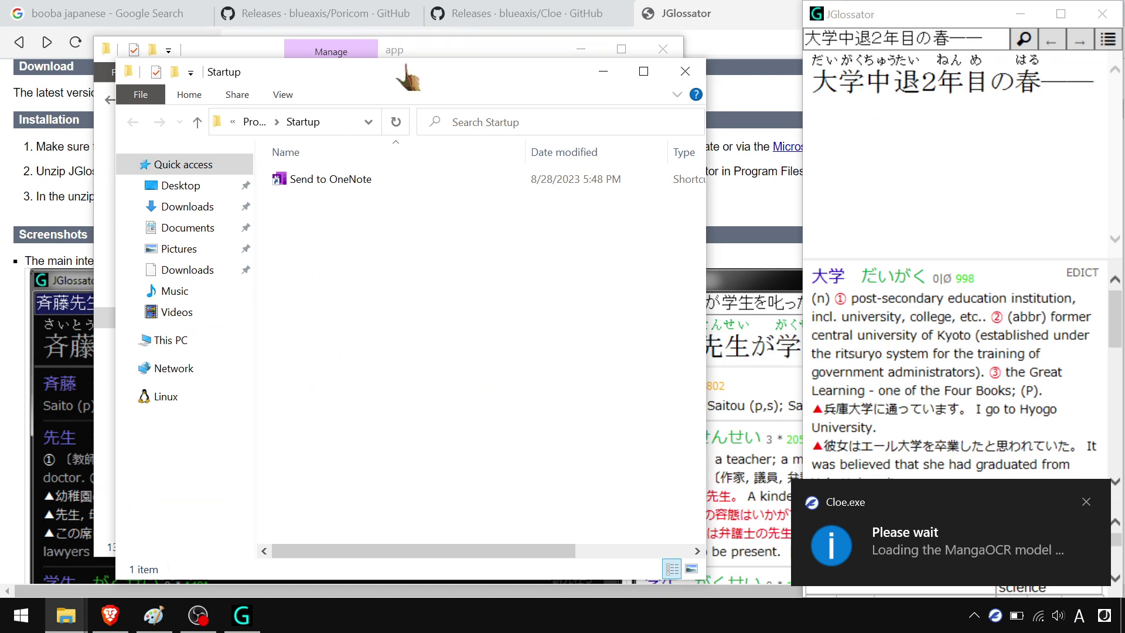
Place the Startup and app windows side by side and create a Cloe - Shortcut in Startup.
left_click_drag(408, 69, 806, 67)
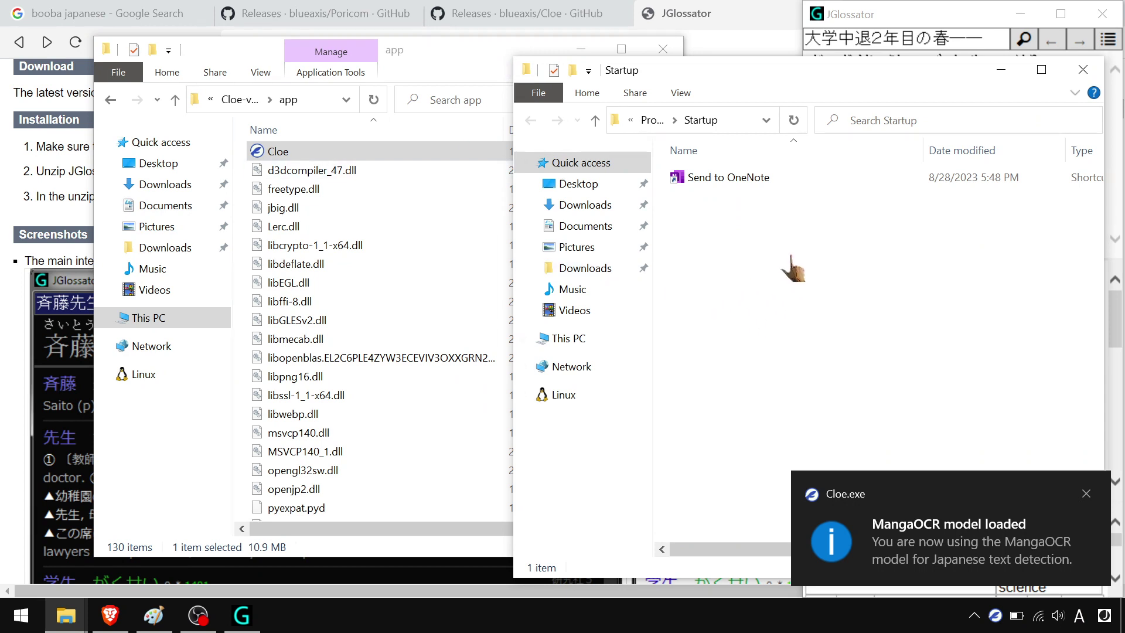
left_click(460, 58)
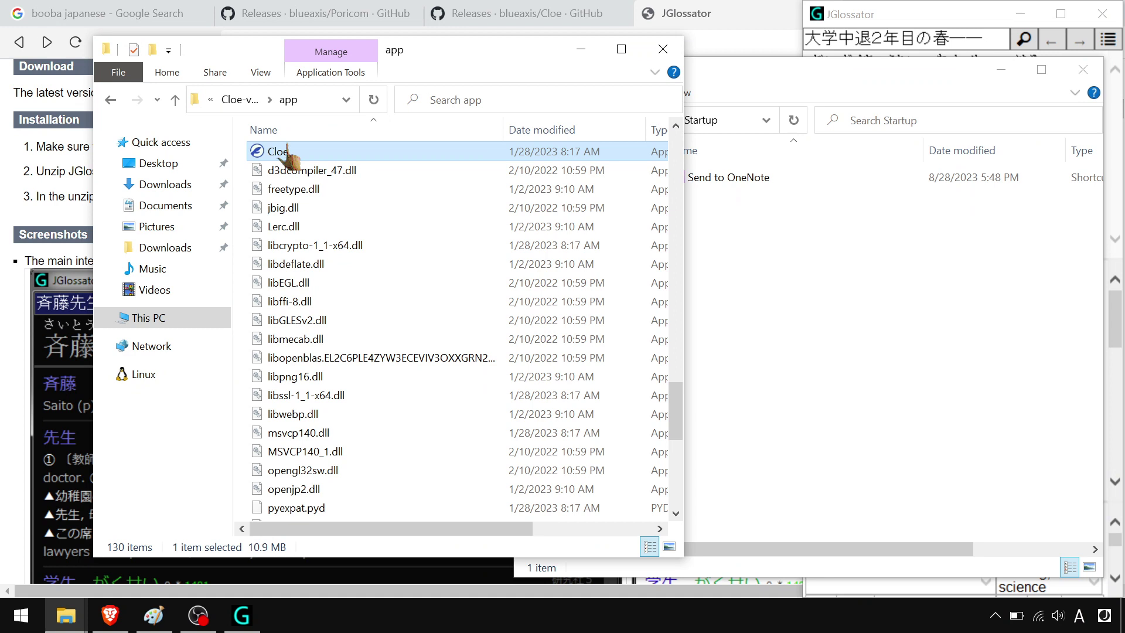
left_click_drag(287, 157, 774, 284)
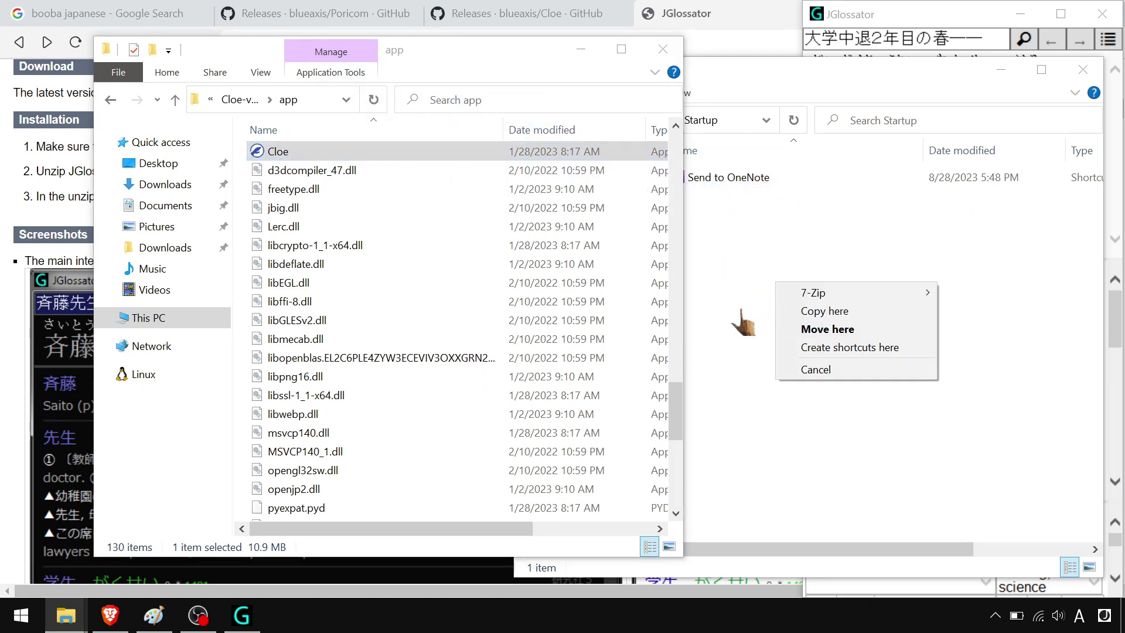
left_click(796, 346)
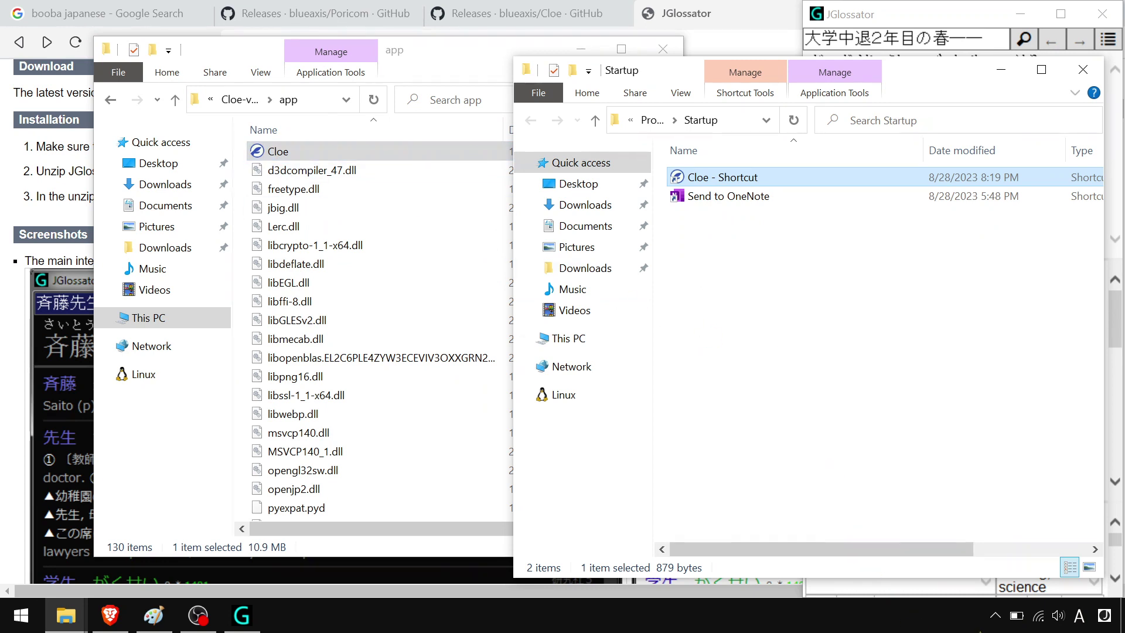
left_click(995, 621)
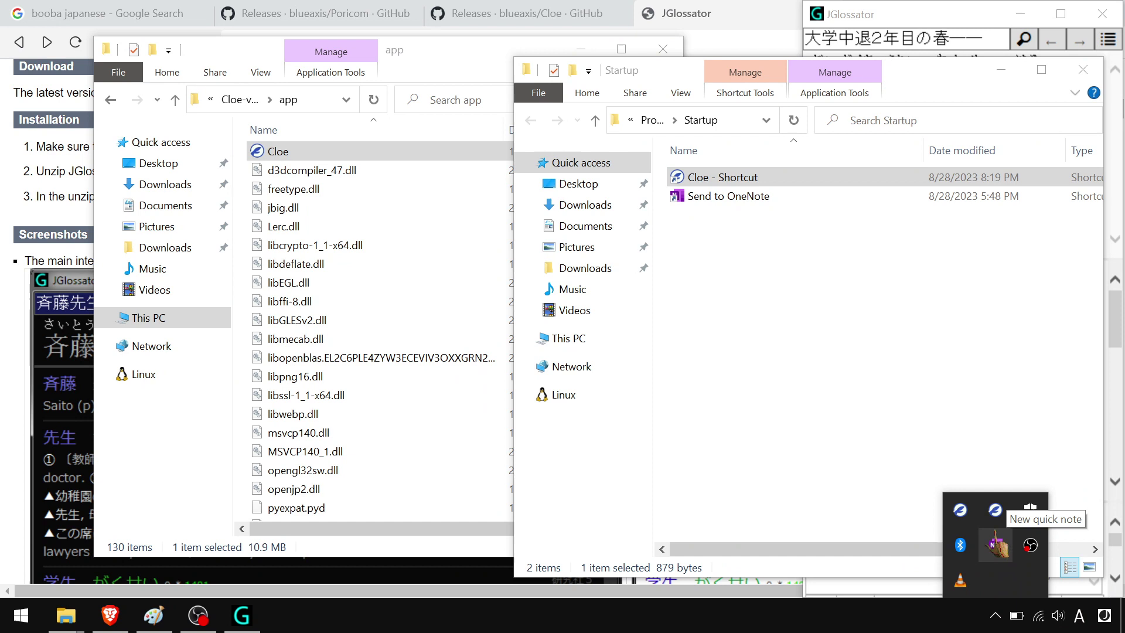
Exit the duplicate running copy of Cloe so only one instance remains.
right_click(995, 510)
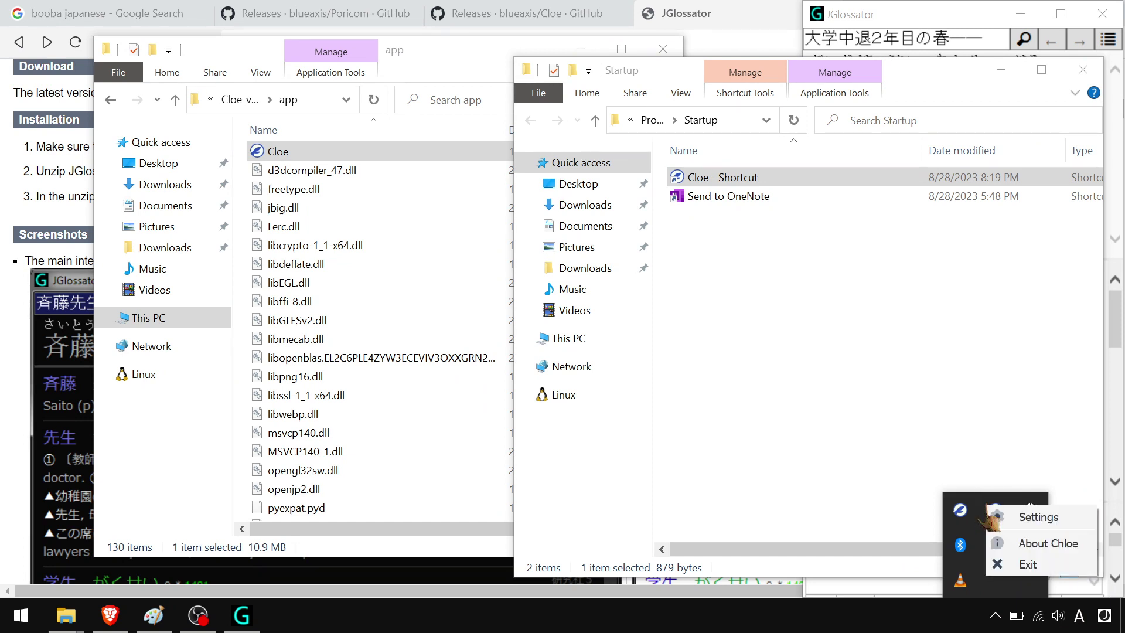
left_click(998, 565)
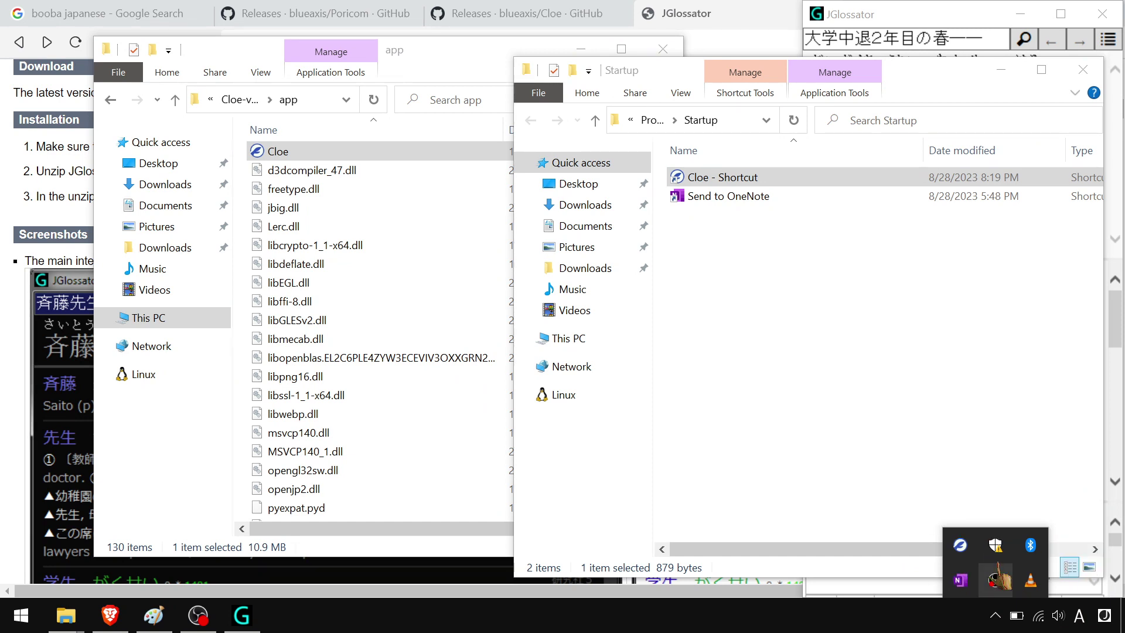
right_click(960, 547)
left_click(970, 562)
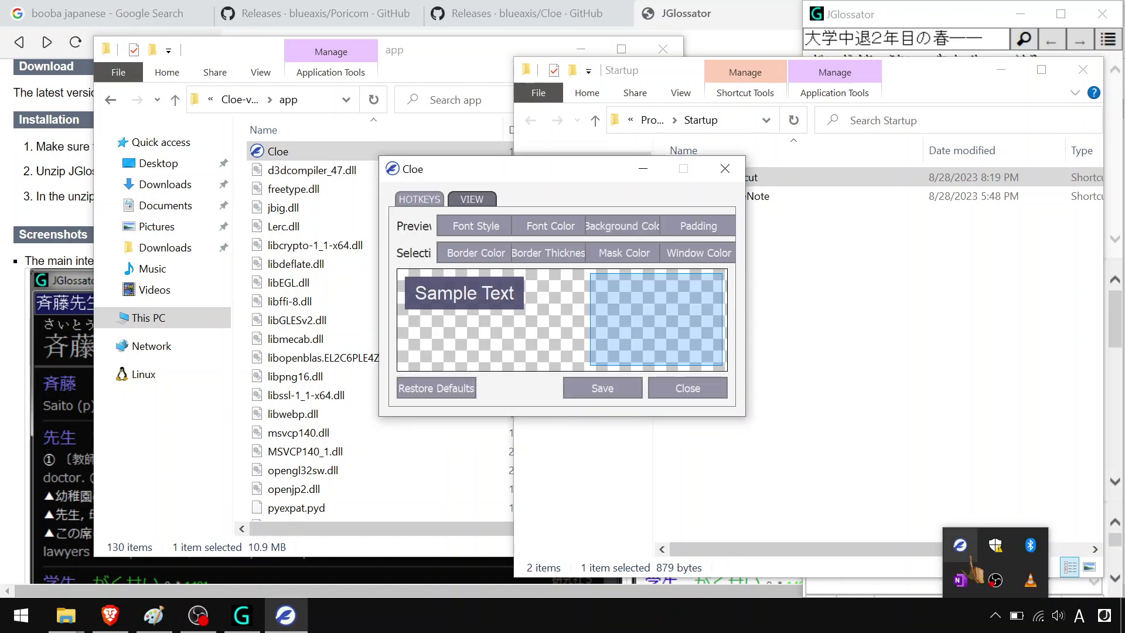
Keep Alt+Q as Cloe's Start Capture hotkey, save it, and close the settings.
left_click(418, 199)
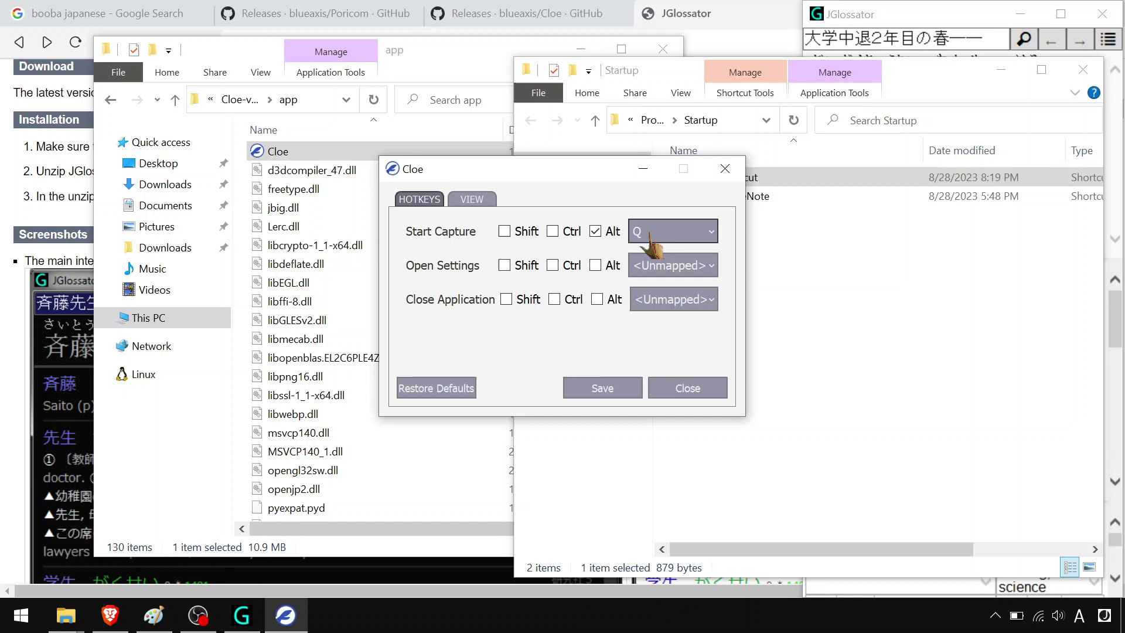
left_click(650, 233)
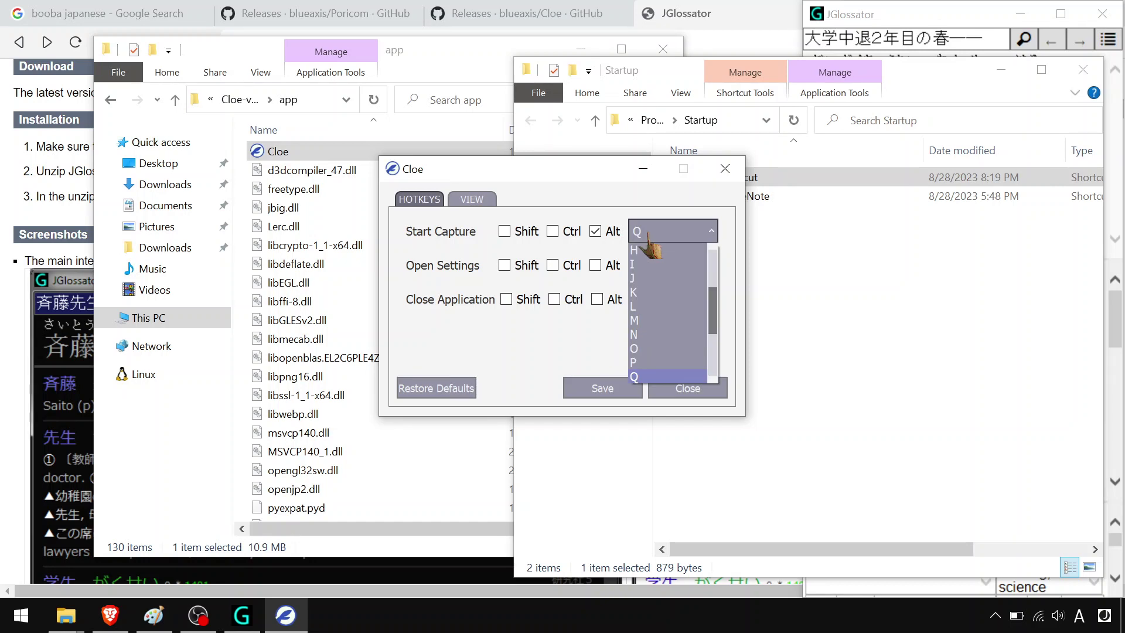
left_click(521, 217)
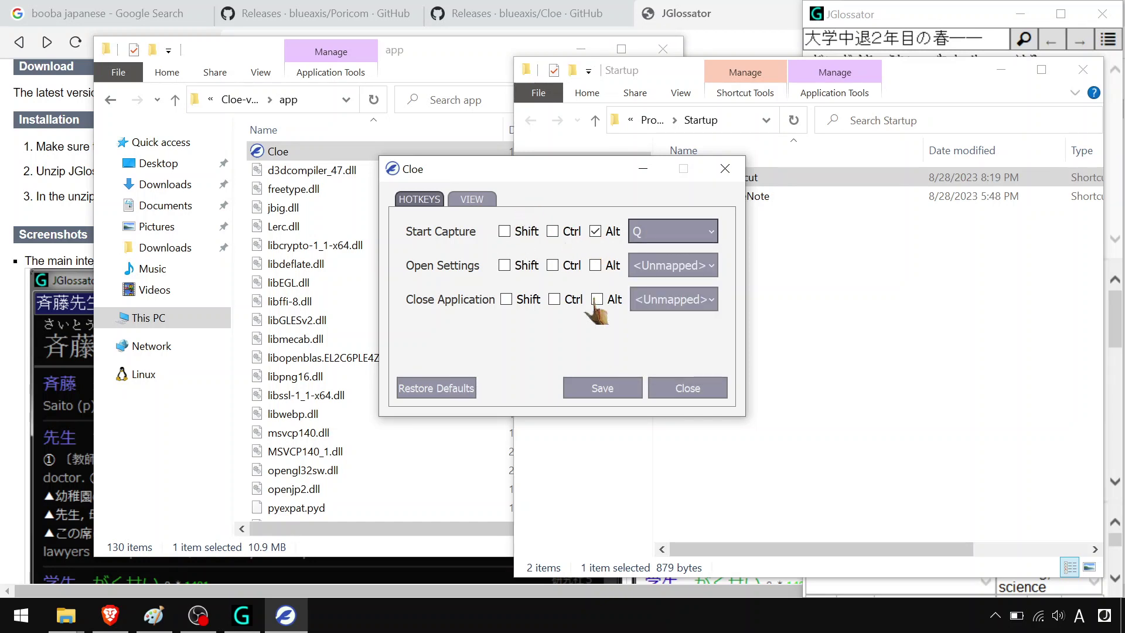
left_click(601, 392)
left_click(597, 313)
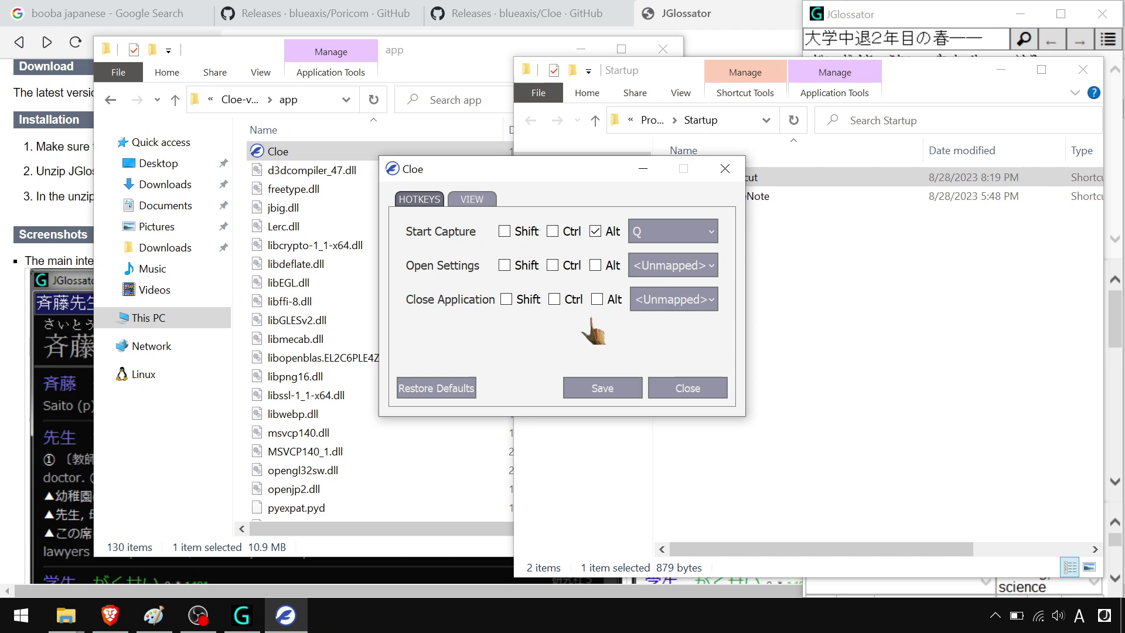
left_click(656, 375)
left_click(3, 381)
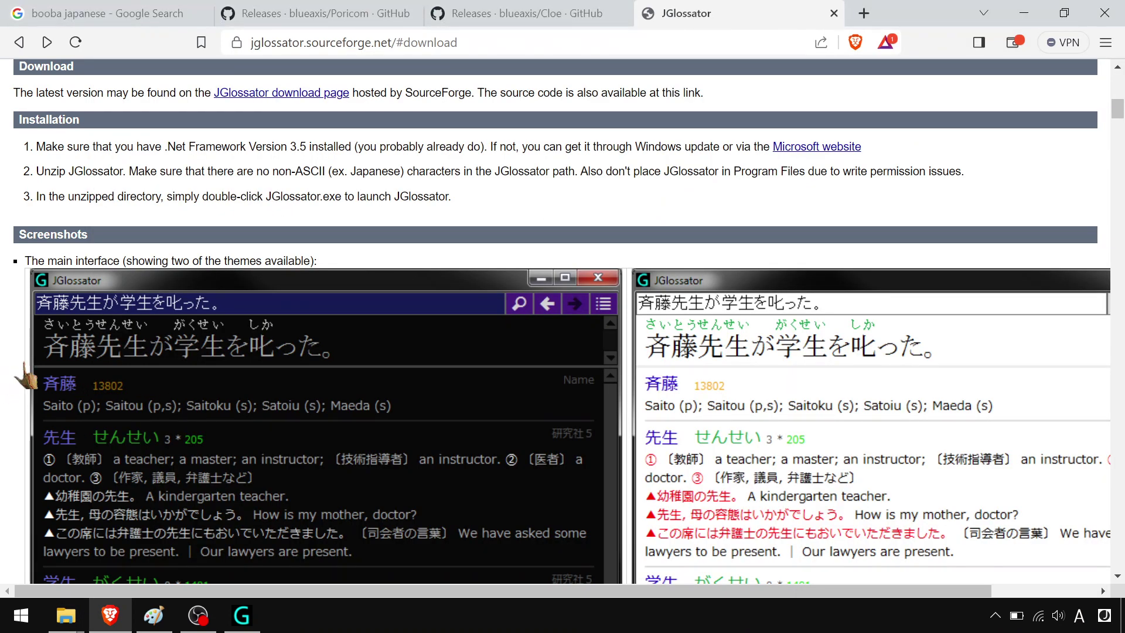
OCR-capture the sentence 斉藤先生が学生を叱った。 with Cloe to show its furigana and definitions in JGlossator.
left_click(57, 366)
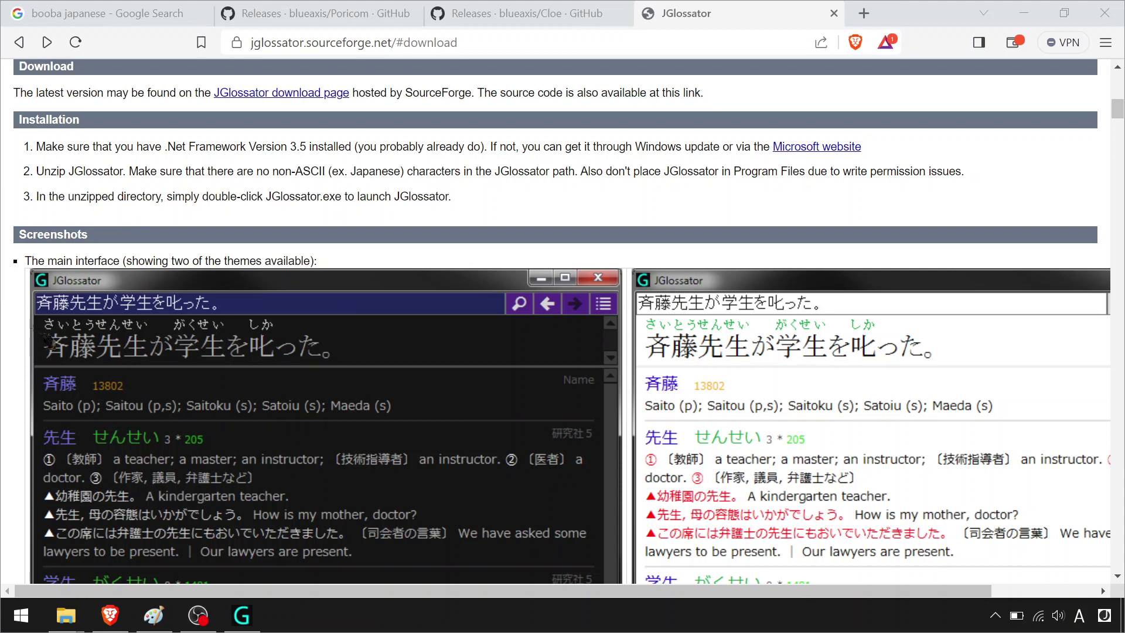
left_click_drag(51, 341, 378, 377)
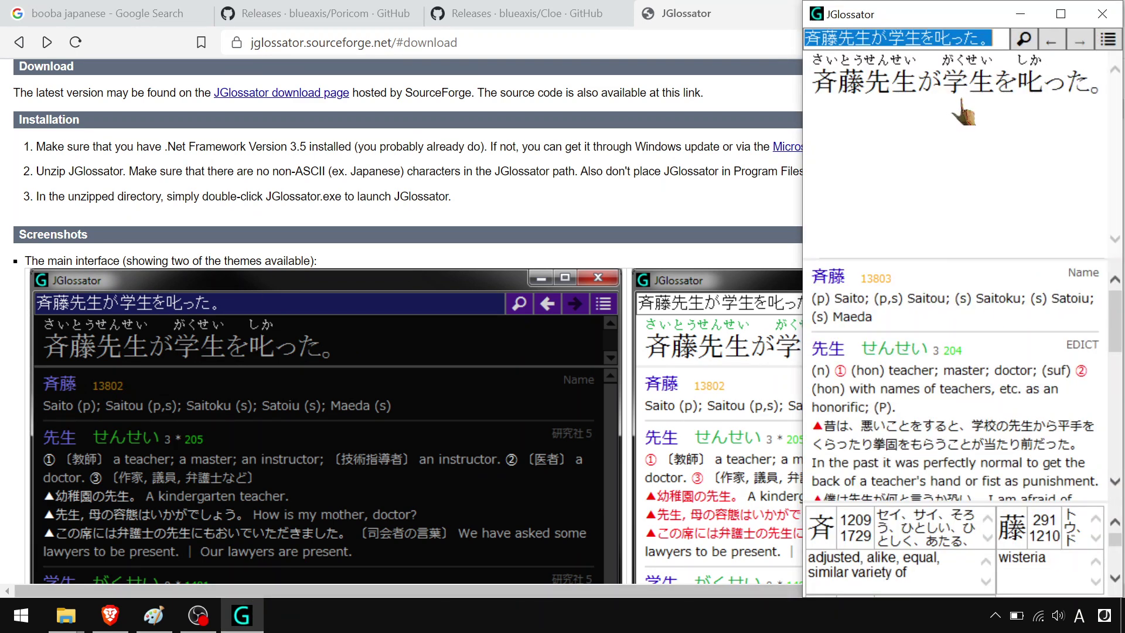
mouse_move(950, 88)
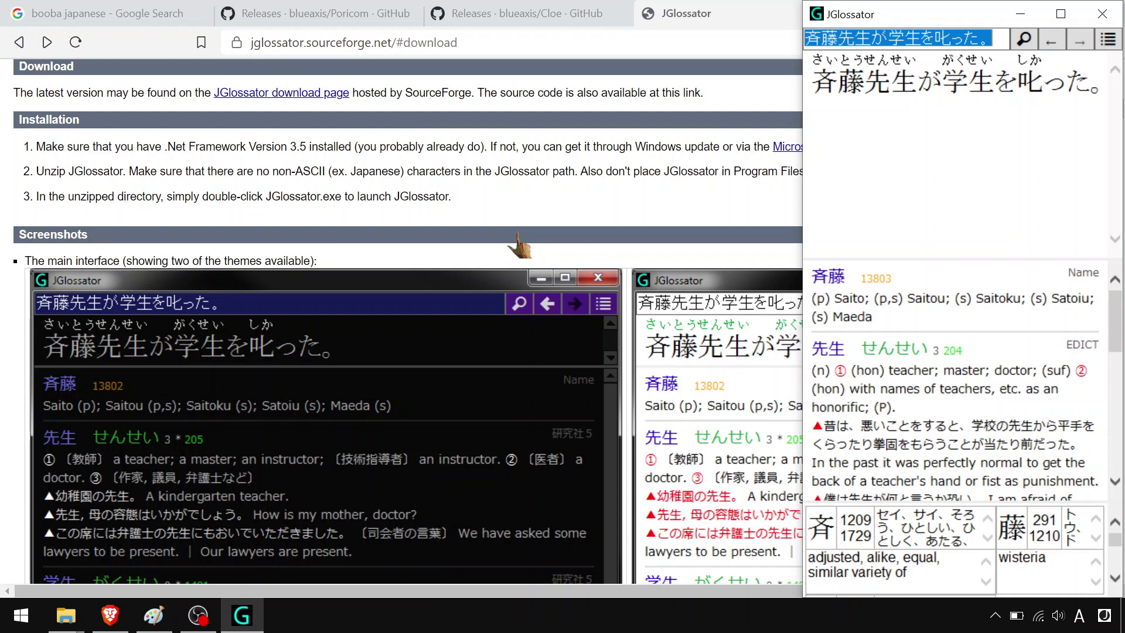
left_click(544, 217)
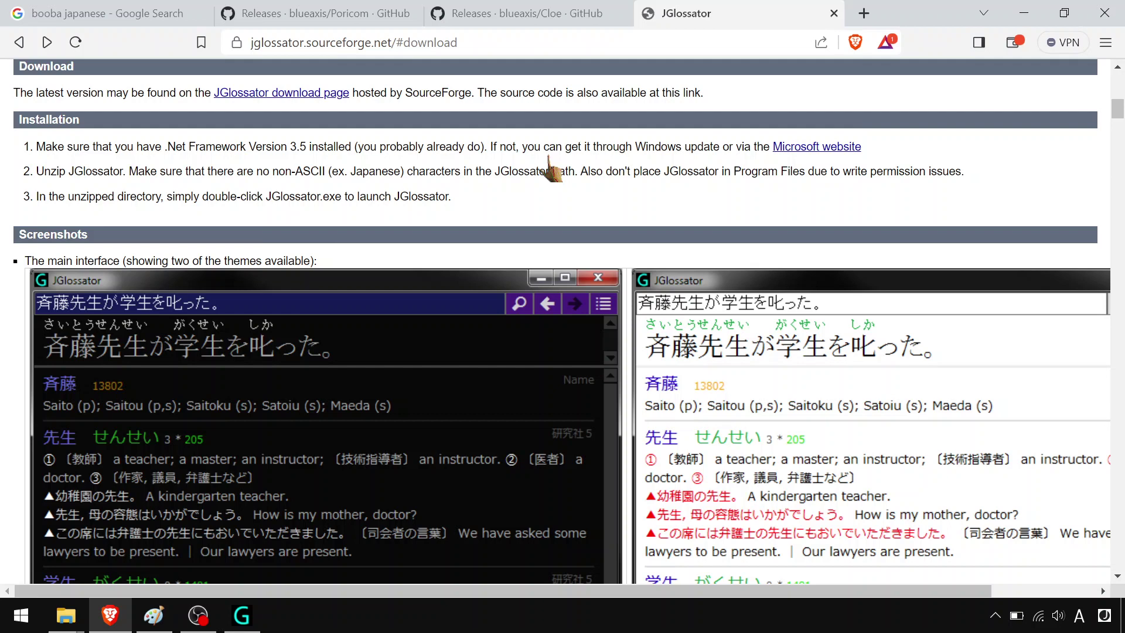
Search Google for 'line エロ出会い' in a new Brave tab and scroll the results.
left_click(859, 13)
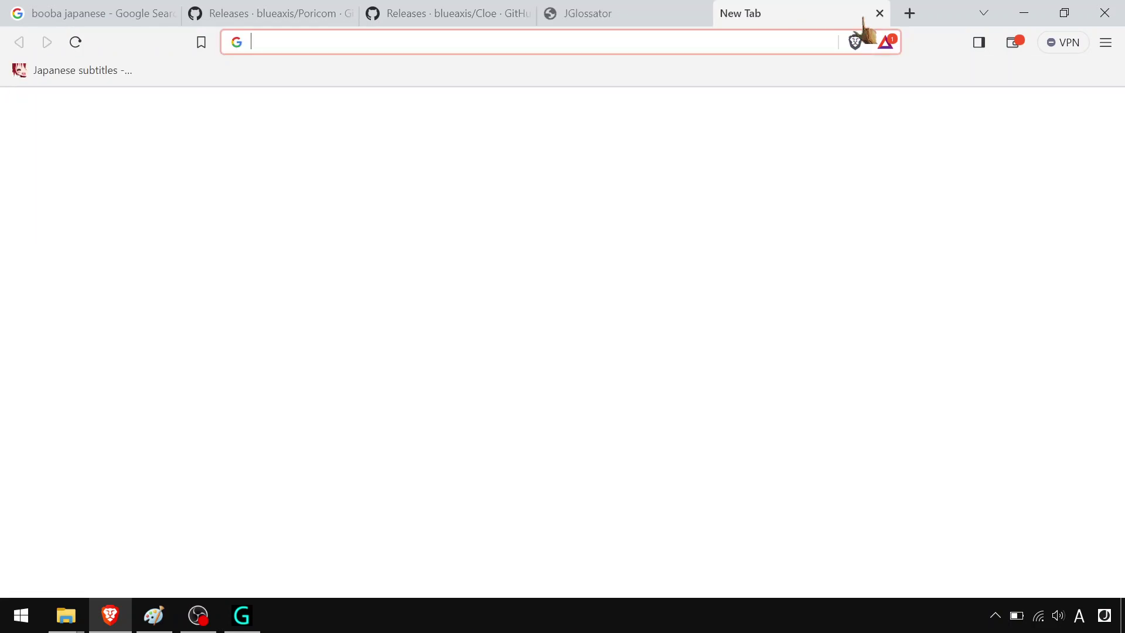
type("line")
key("Return")
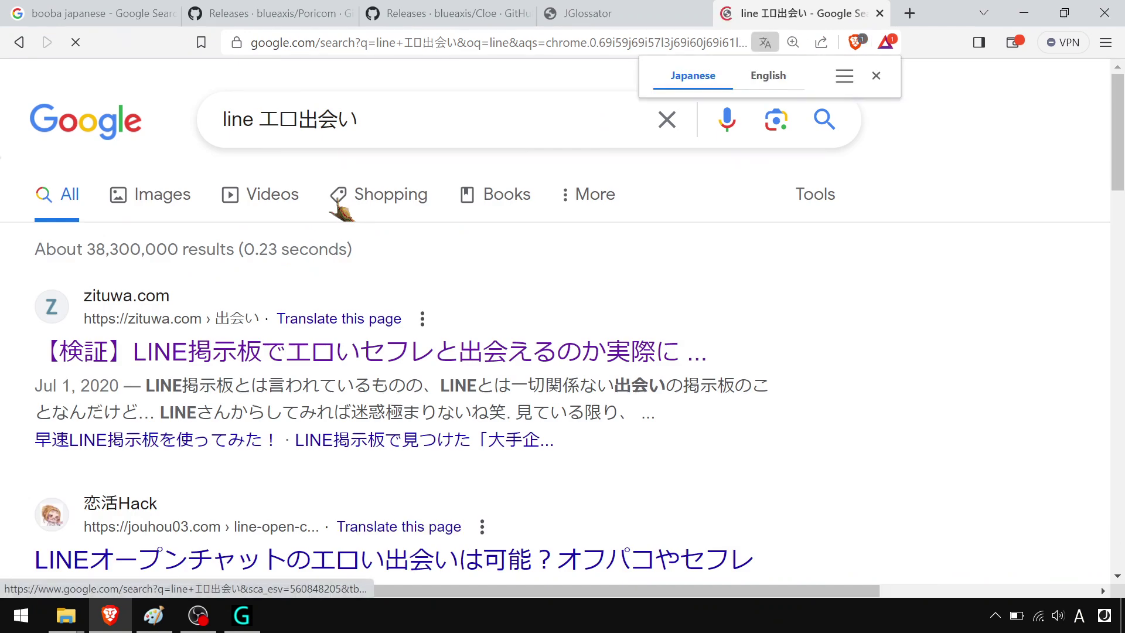
scroll(410, 302, "down", 5)
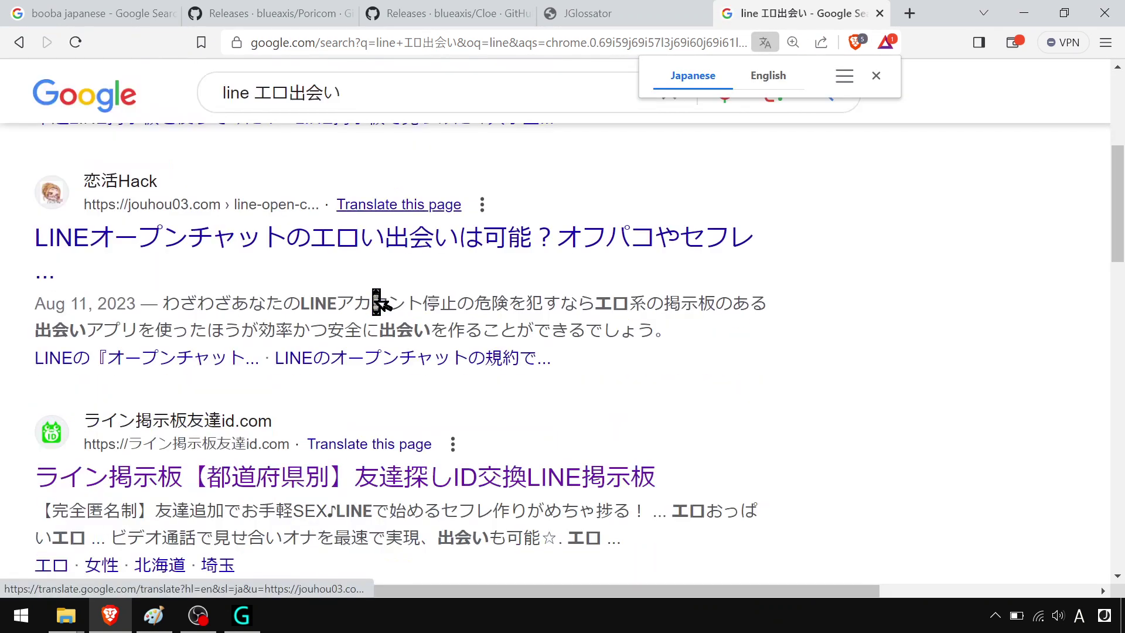
scroll(377, 302, "down", 1)
Switch to JGlossator, check the hidden tray icons, then return to the browser.
left_click(240, 622)
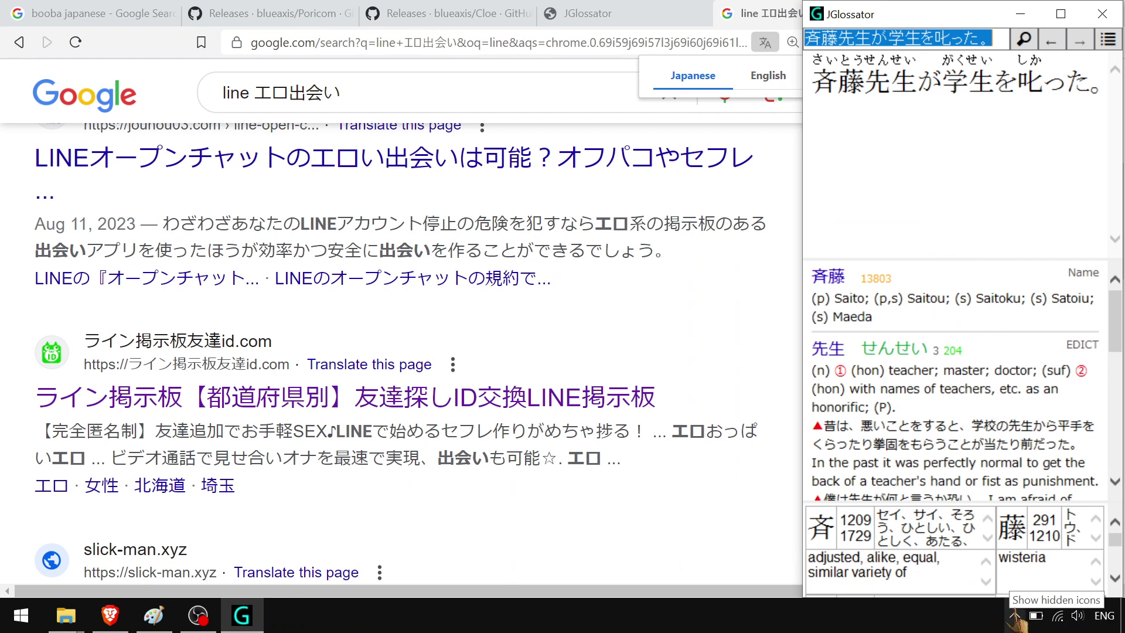
left_click(1012, 615)
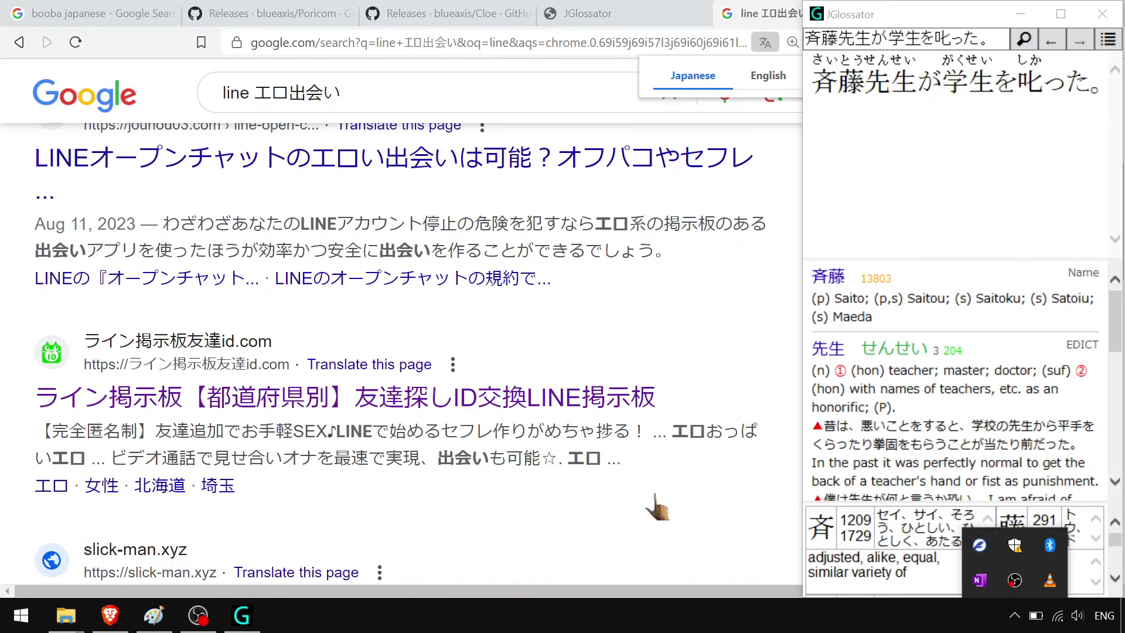
left_click(672, 548)
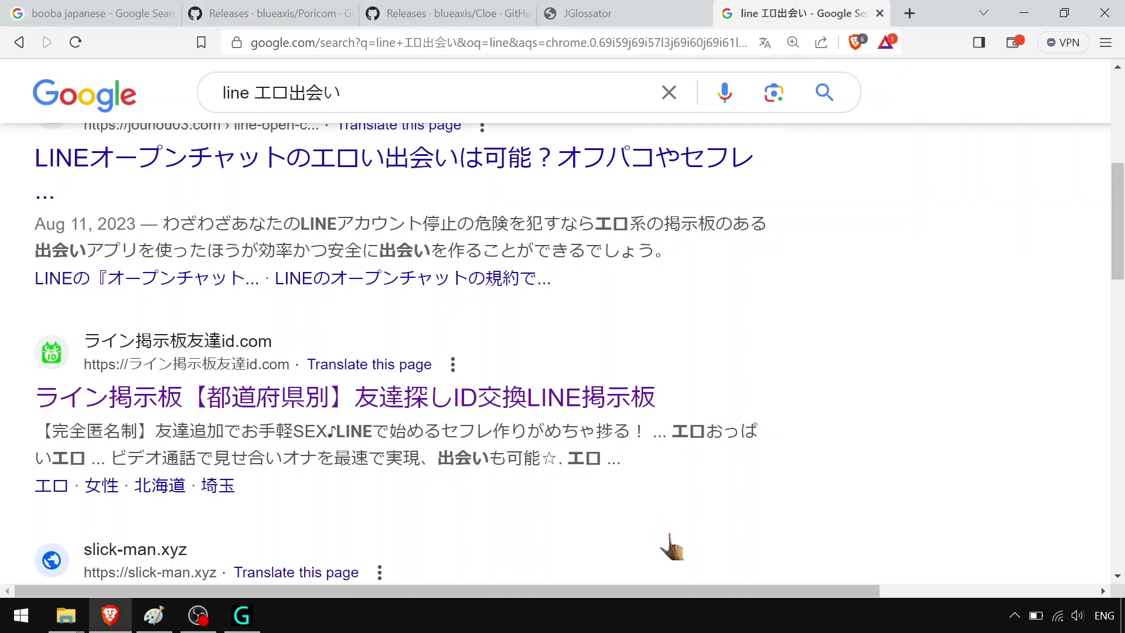